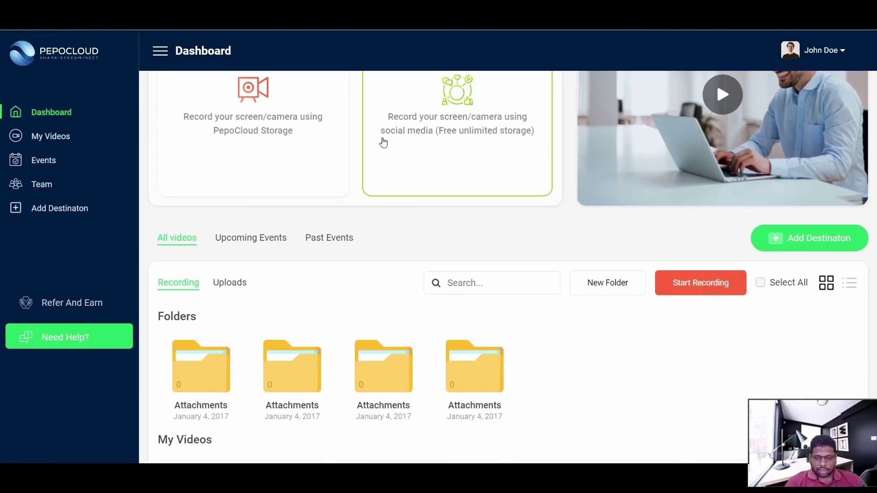
Start a PepoCloud Storage recording and move the Snagit capture window over the product image
{"action": "scroll", "coordinate": [426, 225], "scroll_direction": "down", "scroll_amount": 3}
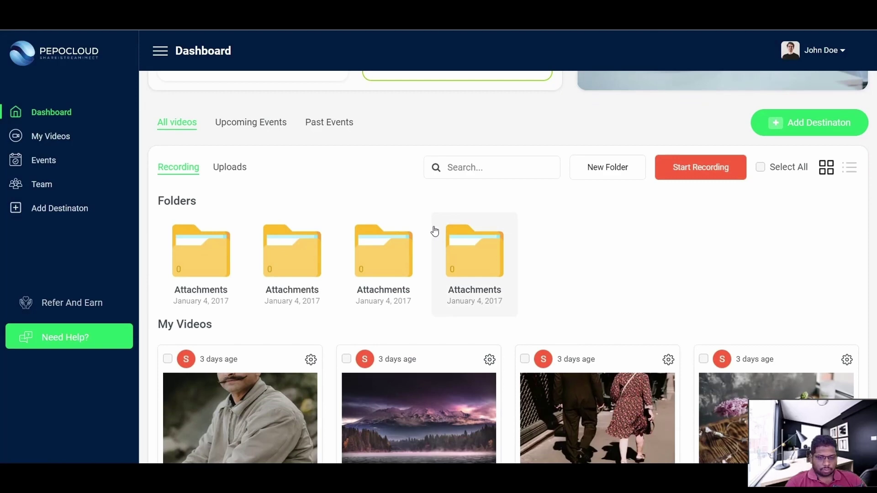
{"action": "scroll", "coordinate": [435, 231], "scroll_direction": "down", "scroll_amount": 4}
{"action": "scroll", "coordinate": [434, 232], "scroll_direction": "up", "scroll_amount": 5}
{"action": "scroll", "coordinate": [434, 231], "scroll_direction": "up", "scroll_amount": 5}
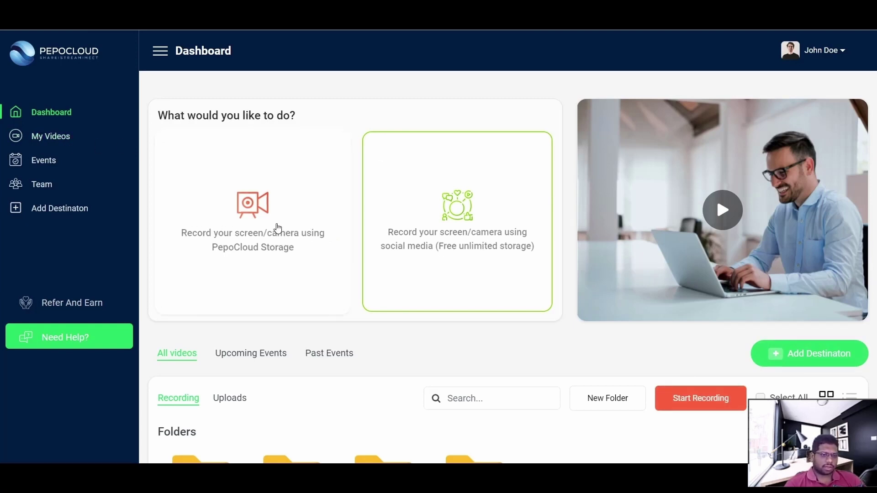
{"action": "left_click", "coordinate": [276, 229]}
{"action": "left_click", "coordinate": [338, 301]}
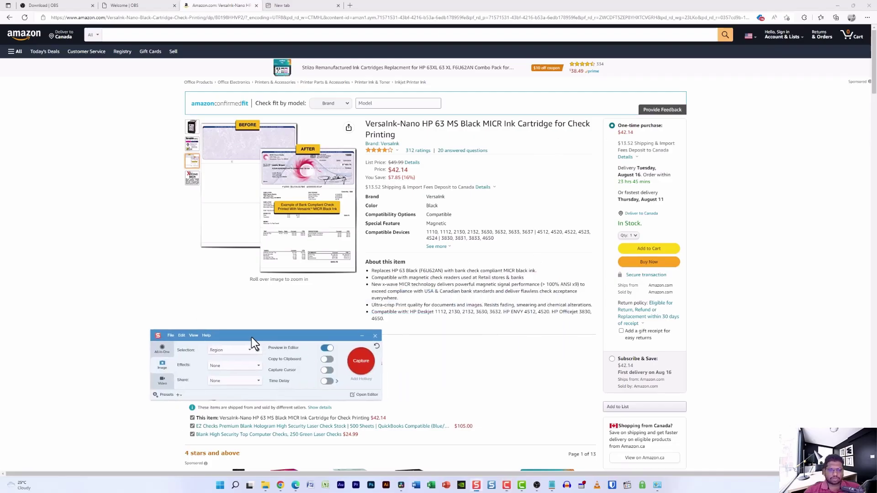
{"action": "left_click_drag", "start_coordinate": [253, 343], "coordinate": [292, 202]}
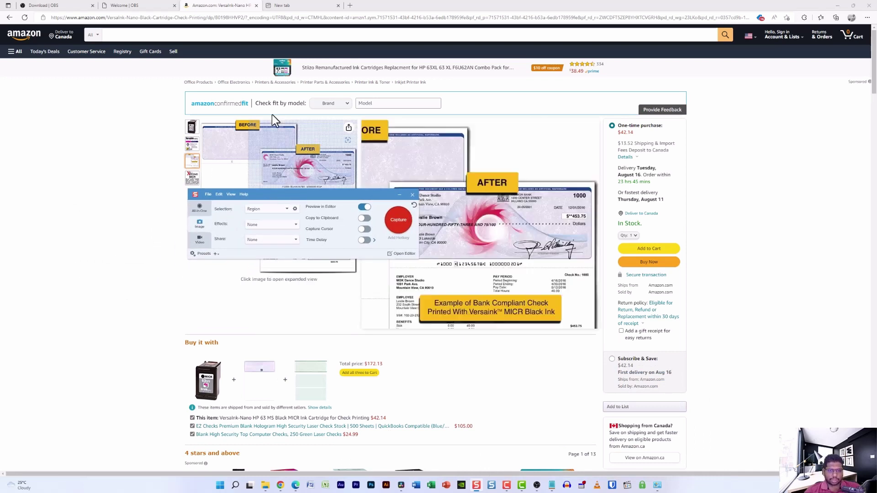
Keep Selection on Region with Effects and Share at None, then start the image capture
{"action": "scroll", "coordinate": [56, 252], "scroll_direction": "down", "scroll_amount": 6}
{"action": "scroll", "coordinate": [78, 288], "scroll_direction": "up", "scroll_amount": 6}
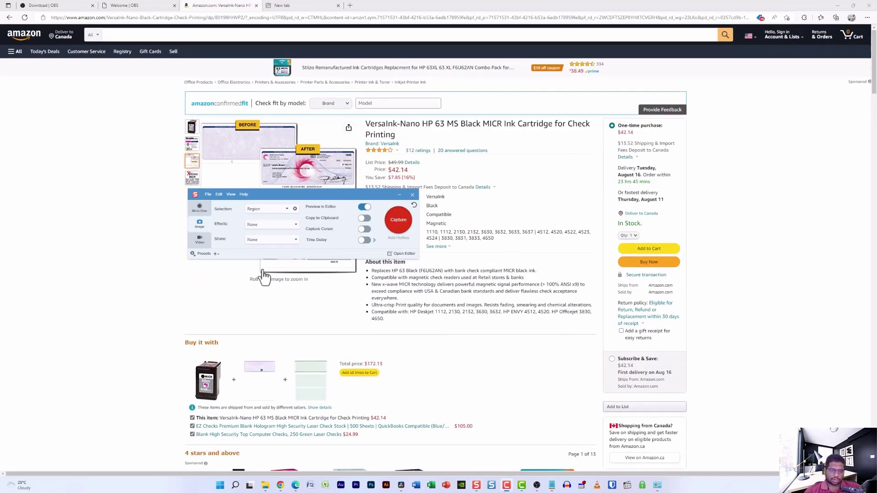
{"action": "left_click_drag", "start_coordinate": [279, 199], "coordinate": [527, 323]}
{"action": "left_click", "coordinate": [507, 331]}
{"action": "left_click", "coordinate": [443, 347]}
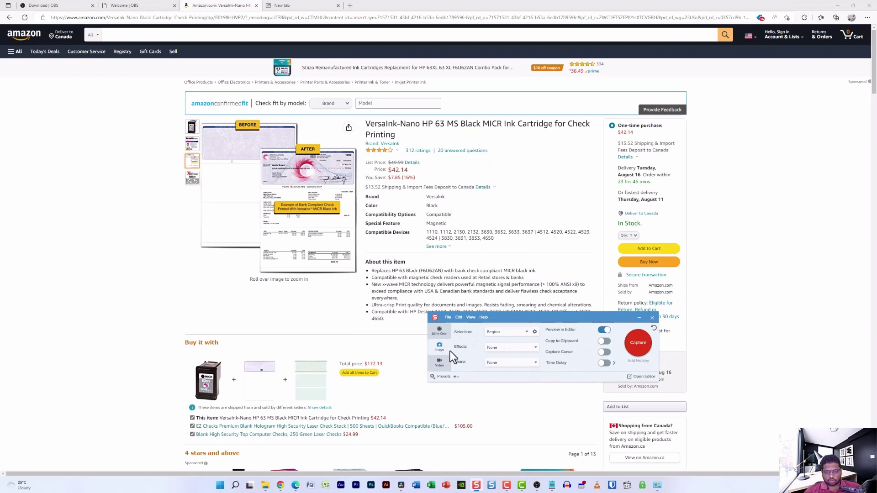
{"action": "left_click", "coordinate": [502, 331]}
{"action": "left_click", "coordinate": [508, 341]}
{"action": "left_click", "coordinate": [493, 348]}
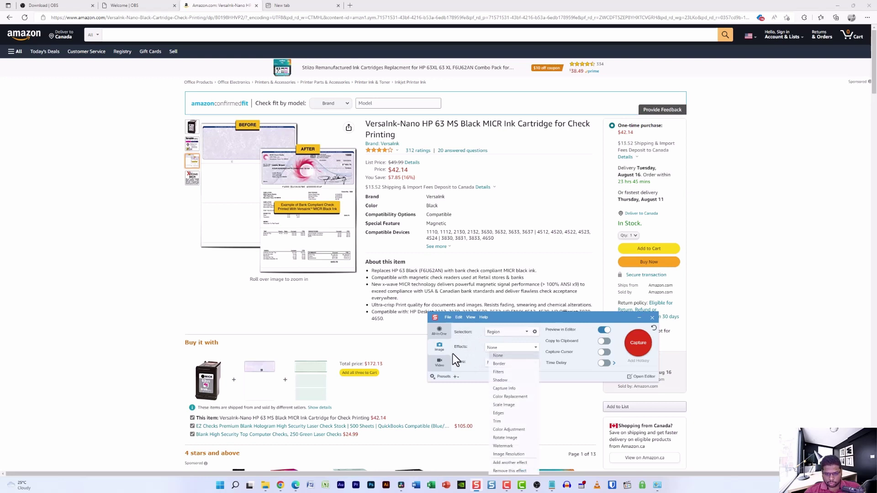
{"action": "left_click", "coordinate": [500, 357]}
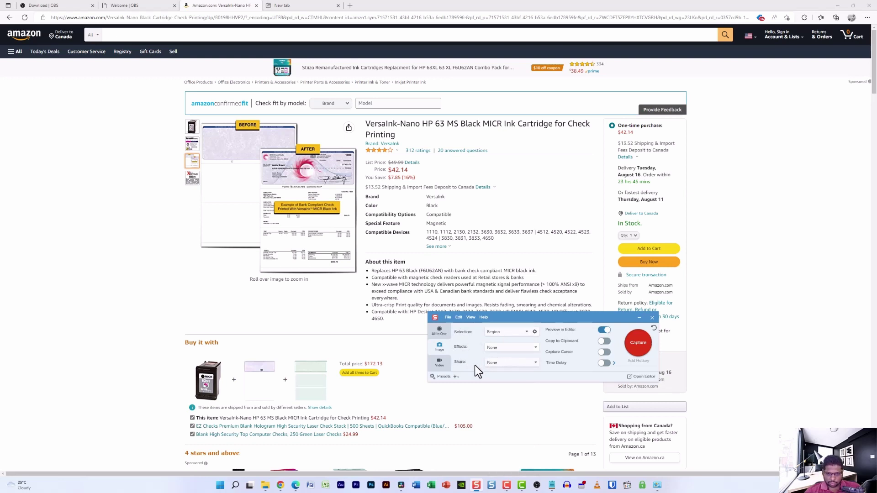
{"action": "left_click", "coordinate": [503, 363]}
{"action": "left_click", "coordinate": [500, 185]}
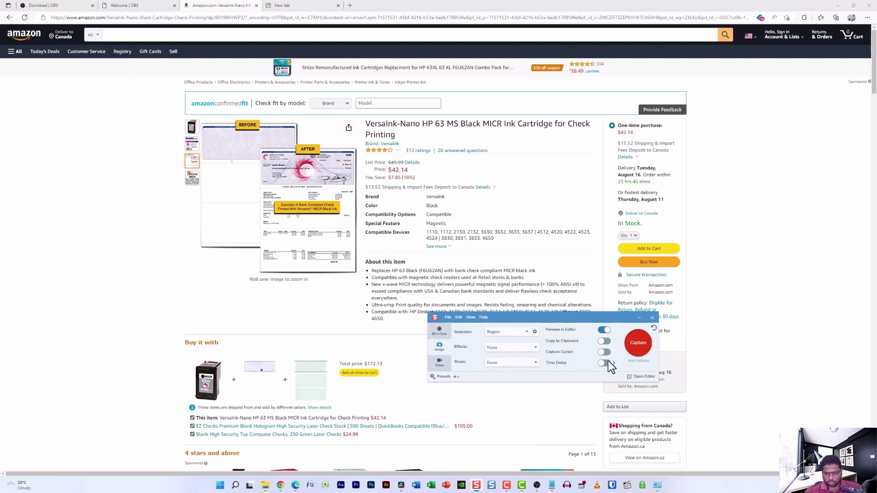
{"action": "left_click", "coordinate": [627, 336]}
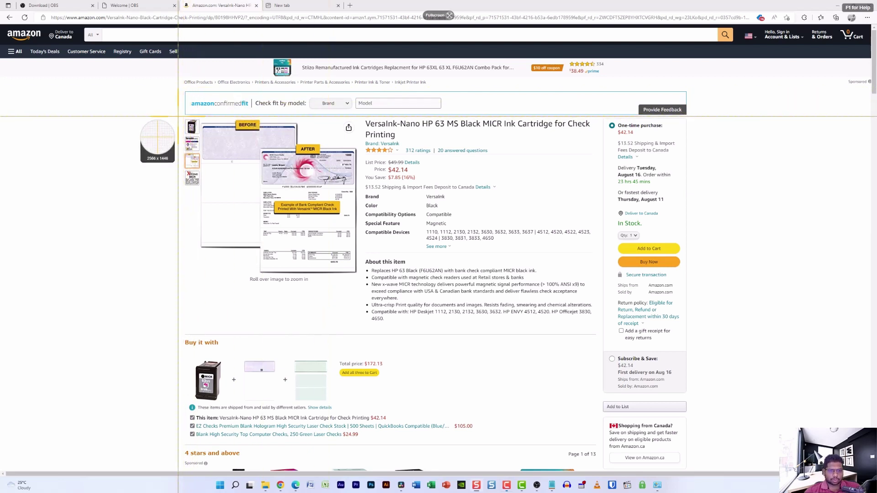
Capture the product title and details area and maximize the Snagit Editor window
{"action": "left_click_drag", "start_coordinate": [182, 117], "coordinate": [597, 333]}
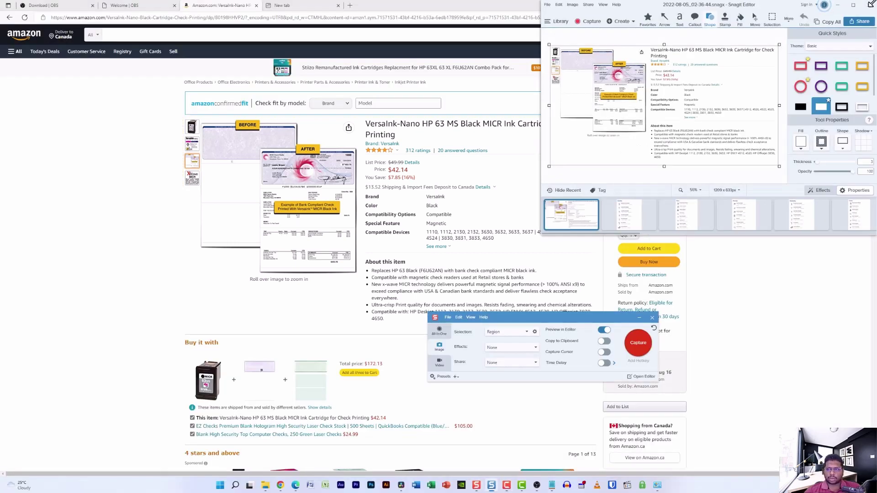
{"action": "left_click", "coordinate": [853, 6]}
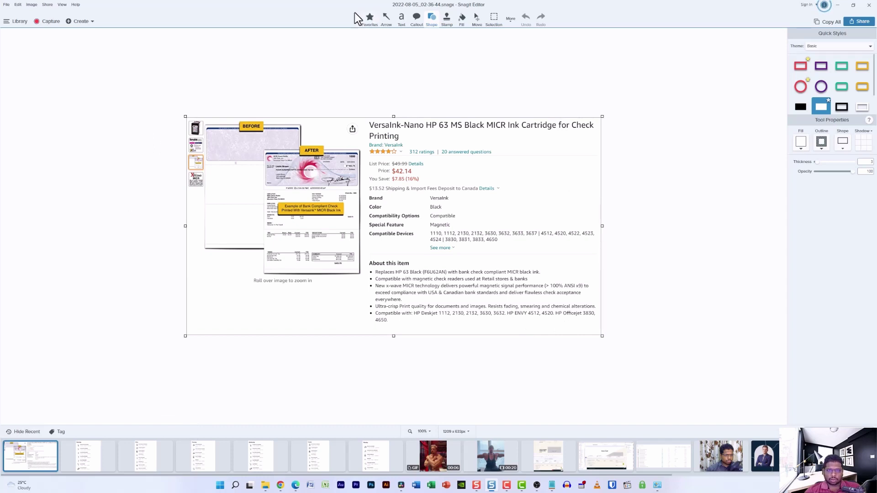
{"action": "left_click", "coordinate": [511, 19]}
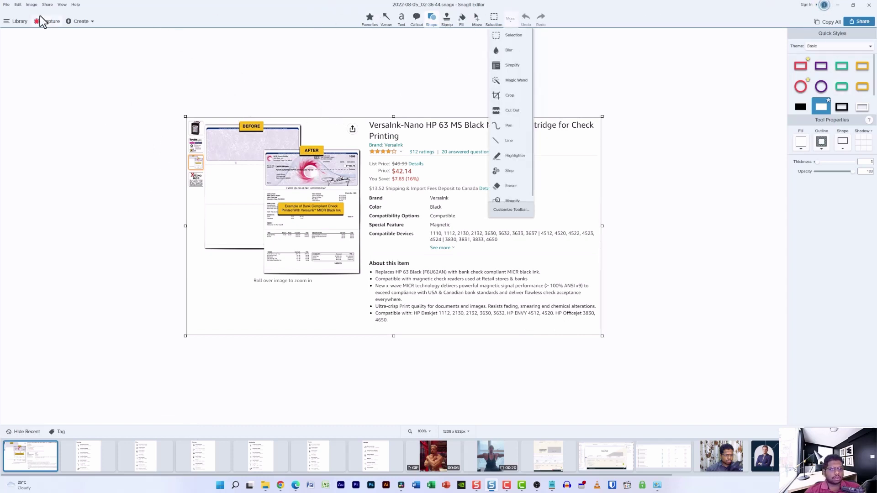
{"action": "left_click", "coordinate": [18, 5]}
{"action": "mouse_move", "coordinate": [9, 5]}
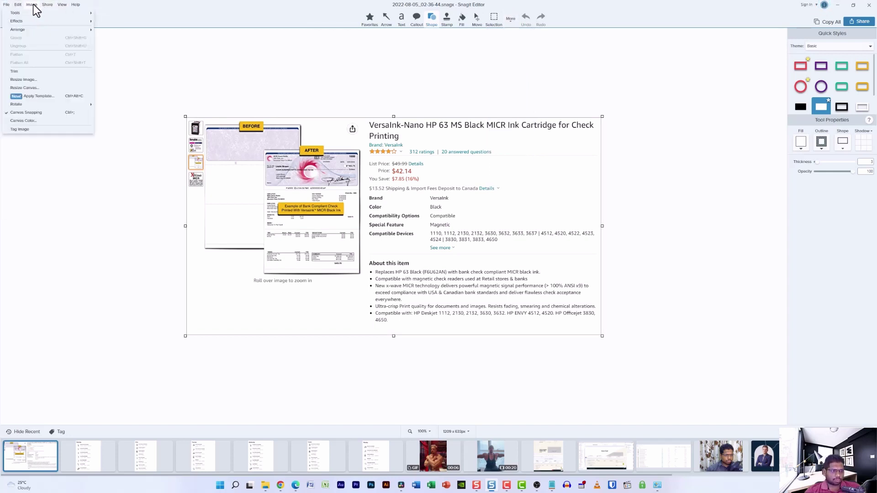
{"action": "mouse_move", "coordinate": [63, 4]}
{"action": "left_click", "coordinate": [679, 7]}
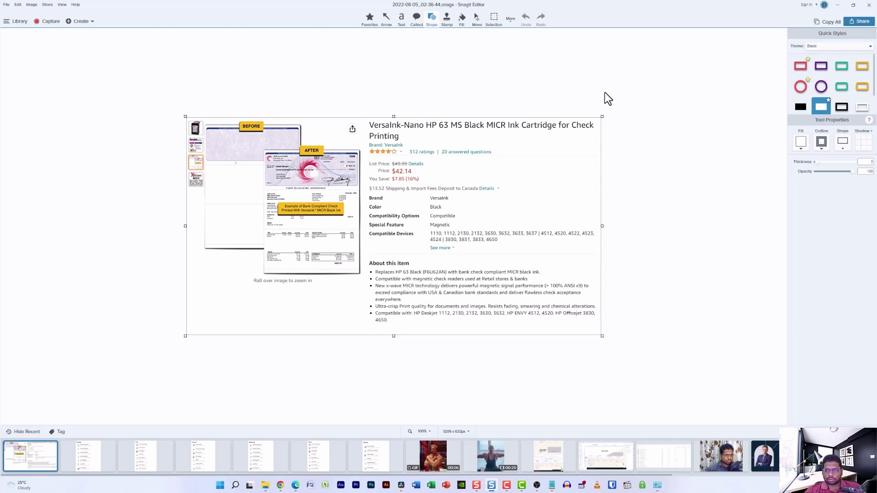
Set the Shape tool to the red outline style, no shadow, rounded rectangle
{"action": "left_click", "coordinate": [800, 66]}
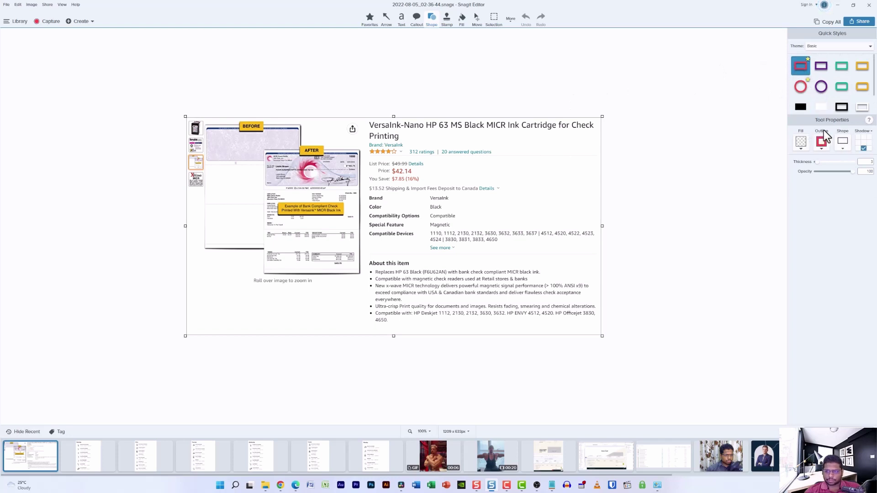
{"action": "left_click", "coordinate": [862, 148]}
{"action": "left_click", "coordinate": [842, 145]}
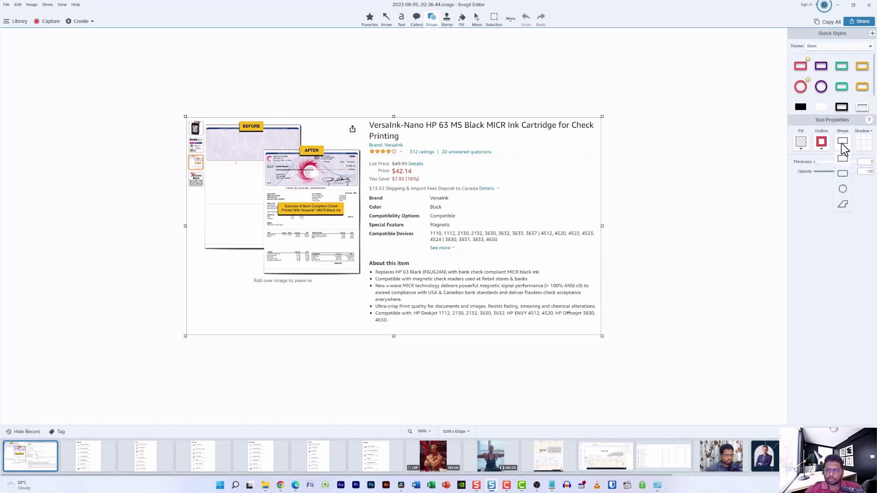
{"action": "left_click", "coordinate": [843, 174]}
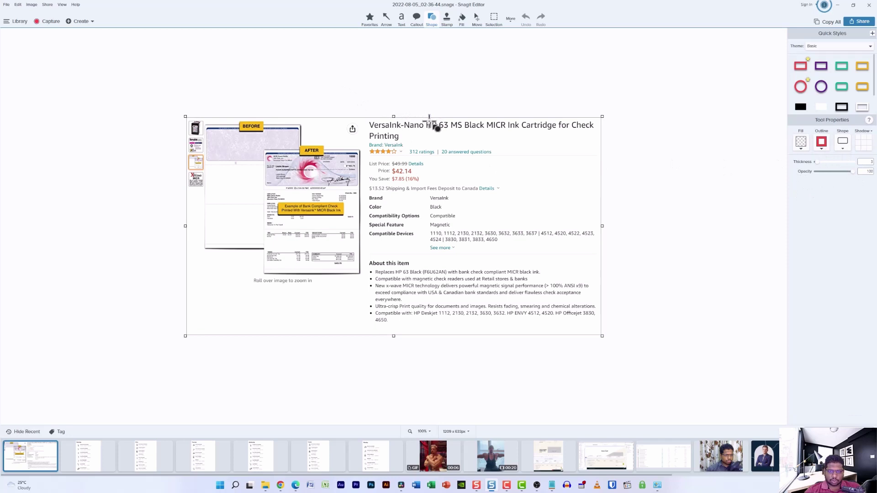
Draw the rounded rectangle around 'HP 63 MS Black' in the product title
{"action": "mouse_move", "coordinate": [440, 121]}
{"action": "left_mouse_down"}
{"action": "mouse_move", "coordinate": [458, 131]}
{"action": "mouse_move", "coordinate": [571, 133]}
{"action": "mouse_move", "coordinate": [507, 132]}
{"action": "mouse_move", "coordinate": [558, 132]}
{"action": "left_mouse_up"}
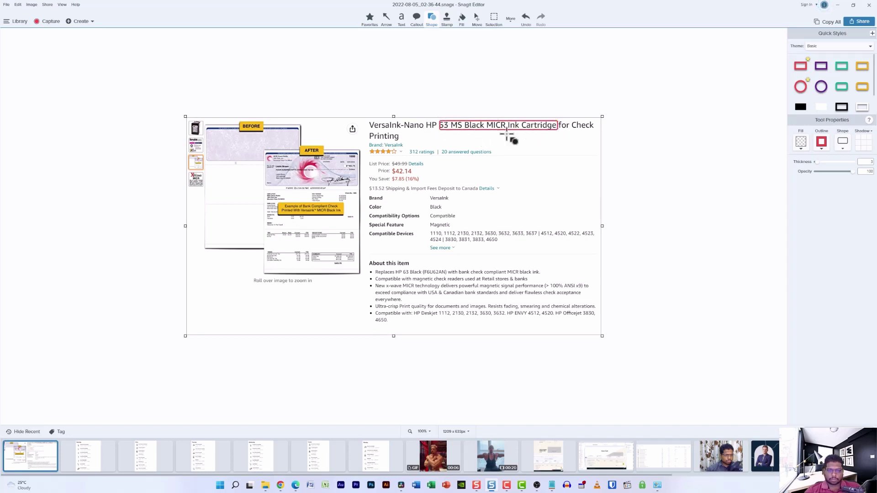
{"action": "left_click", "coordinate": [567, 140]}
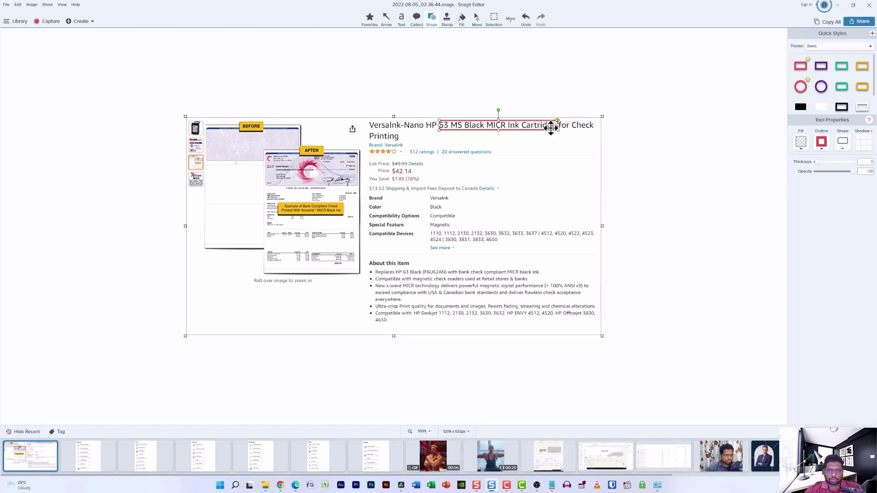
{"action": "key", "text": "ctrl+z"}
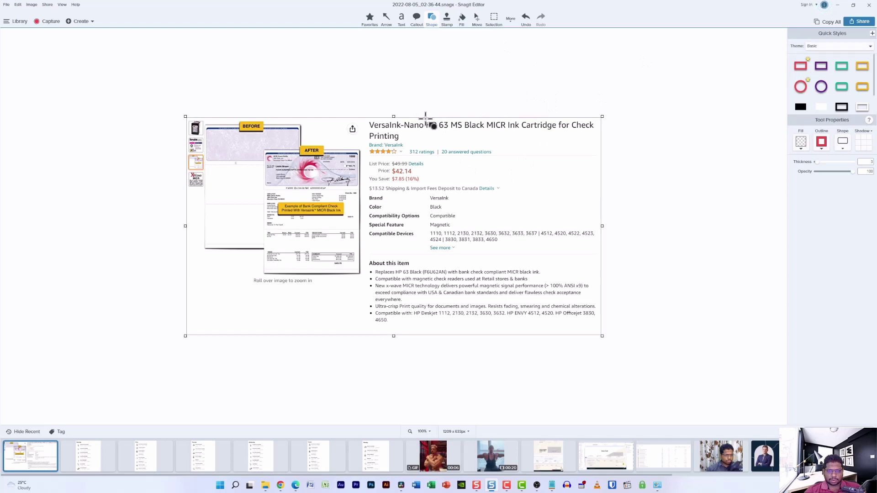
{"action": "mouse_move", "coordinate": [424, 119]}
{"action": "left_mouse_down"}
{"action": "mouse_move", "coordinate": [442, 130]}
{"action": "mouse_move", "coordinate": [488, 132]}
{"action": "left_mouse_up"}
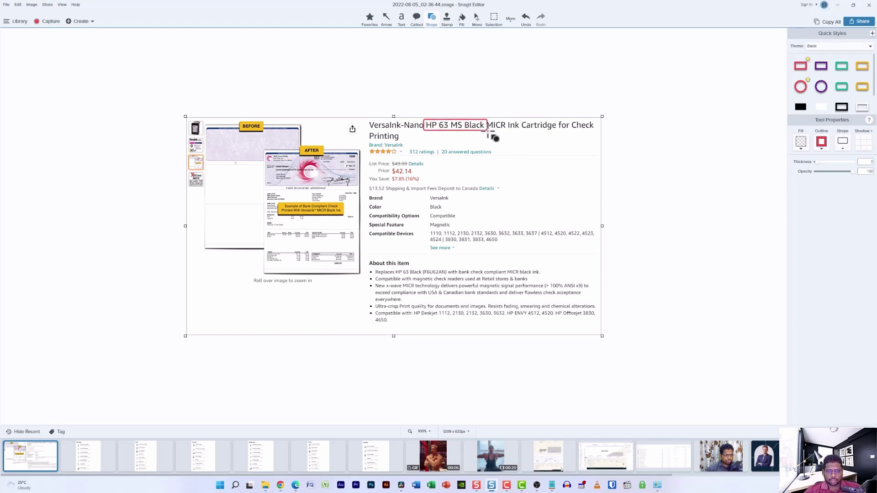
{"action": "left_click", "coordinate": [461, 120]}
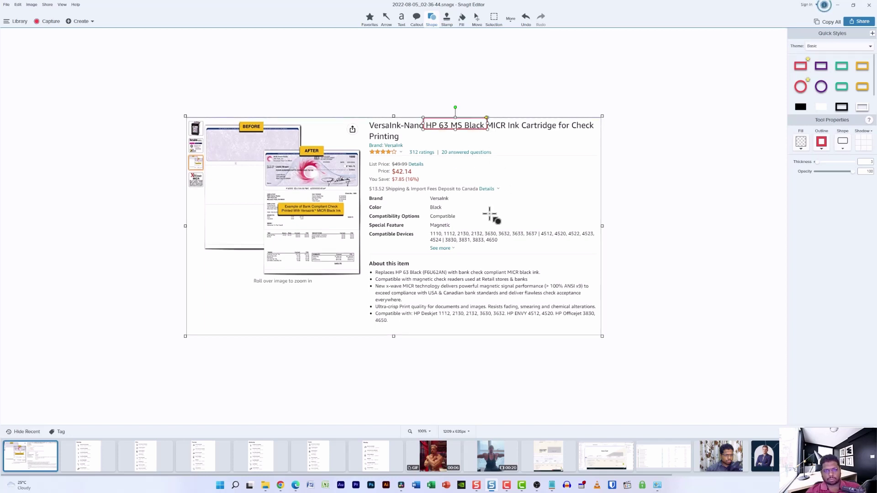
{"action": "left_click", "coordinate": [505, 166]}
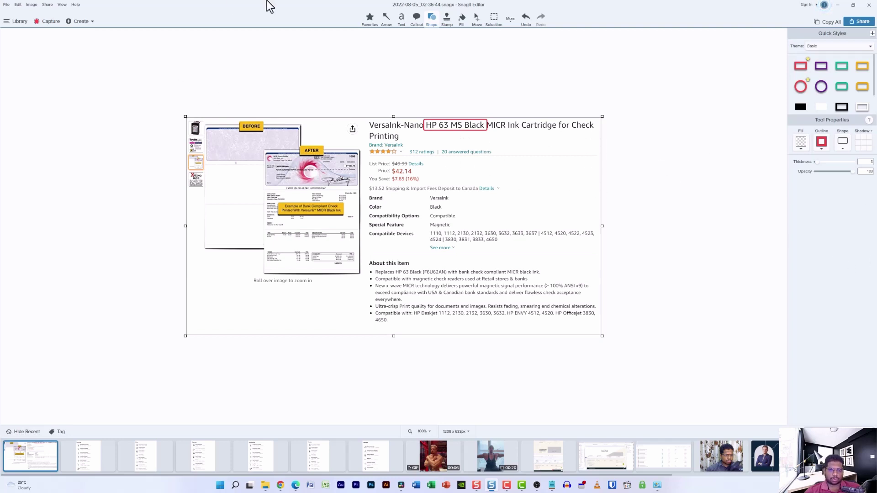
Draw a thin red arrow pointing up at the outlined 'HP 63 MS Black'
{"action": "left_click", "coordinate": [386, 19]}
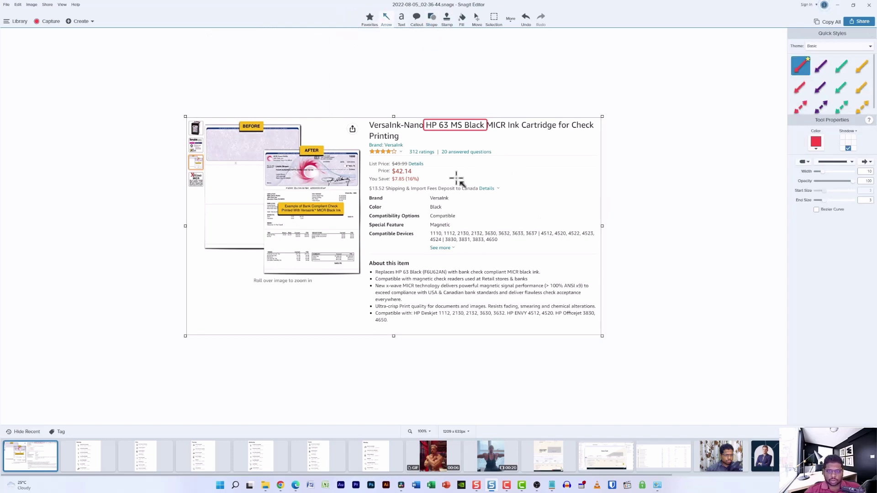
{"action": "mouse_move", "coordinate": [512, 156]}
{"action": "left_mouse_down"}
{"action": "mouse_move", "coordinate": [475, 143]}
{"action": "mouse_move", "coordinate": [484, 131]}
{"action": "left_mouse_up"}
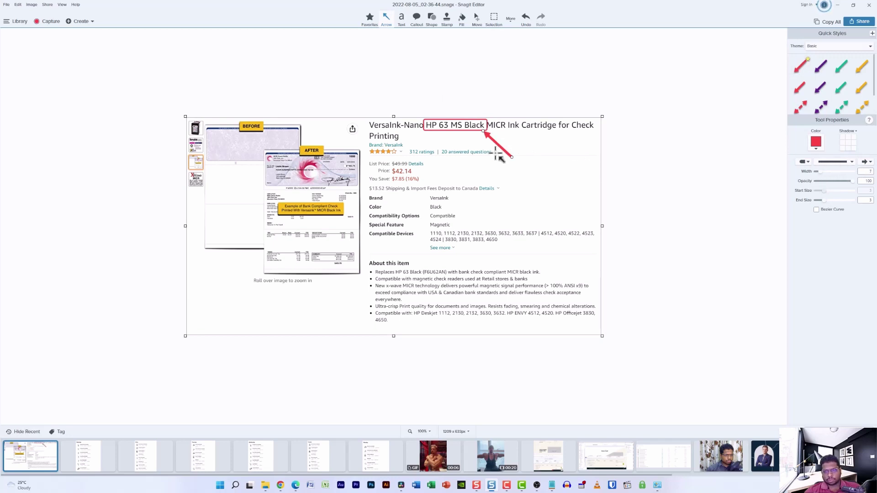
{"action": "left_click_drag", "start_coordinate": [818, 172], "coordinate": [815, 172]}
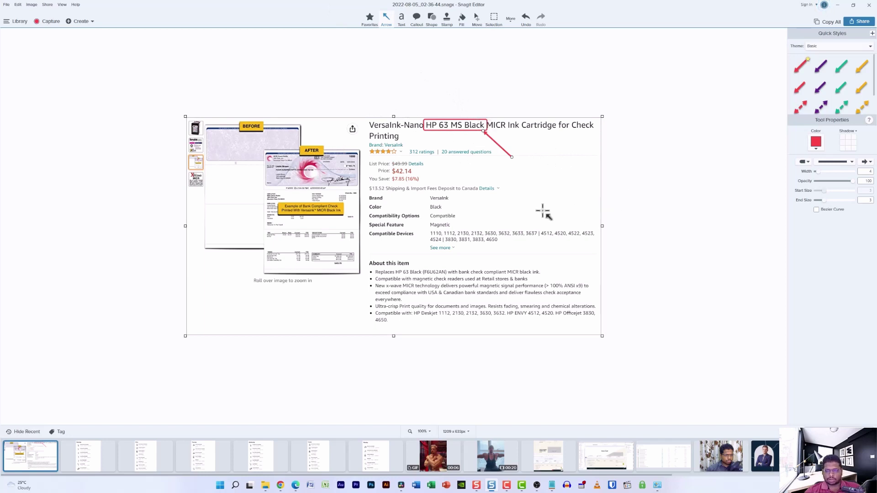
{"action": "left_click", "coordinate": [497, 171]}
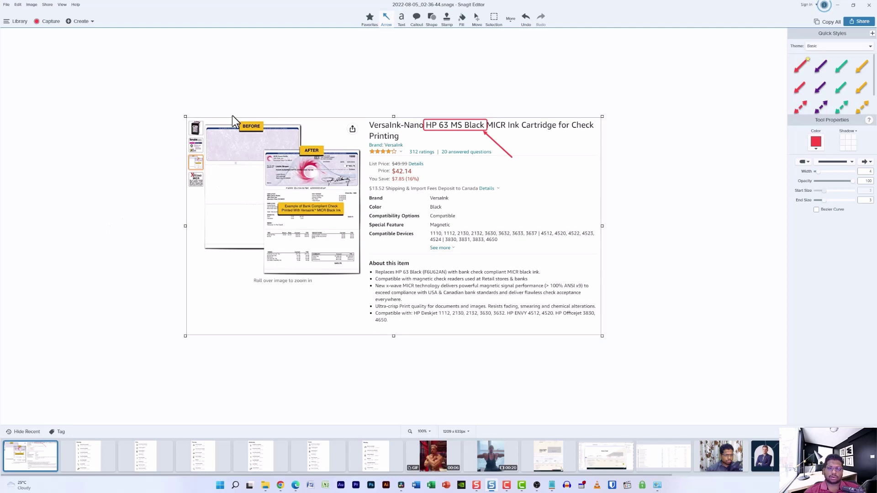
{"action": "left_click", "coordinate": [402, 19]}
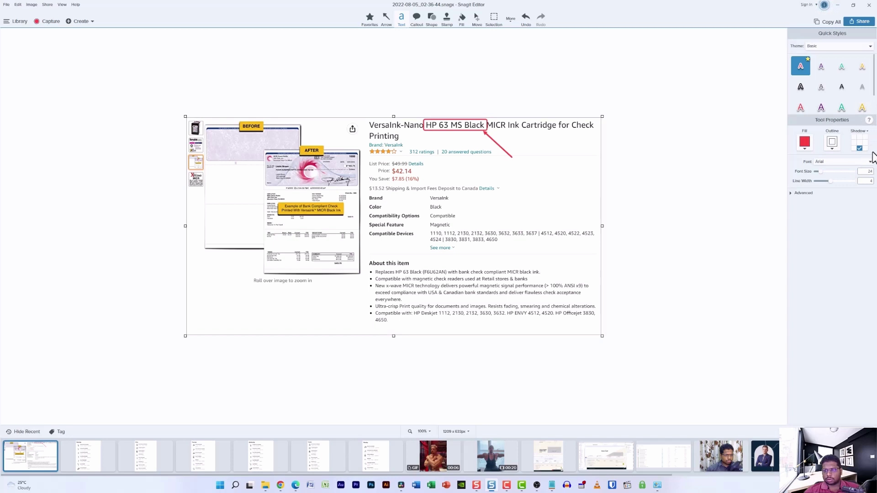
Add a shadowless 'Sample Text' label below the arrow at font size 21
{"action": "left_click", "coordinate": [859, 149]}
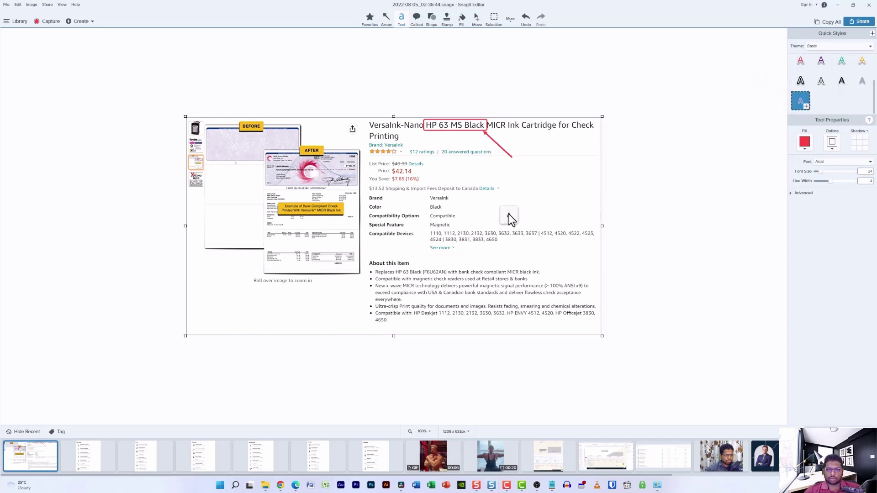
{"action": "mouse_move", "coordinate": [457, 165]}
{"action": "left_mouse_down"}
{"action": "mouse_move", "coordinate": [475, 178]}
{"action": "mouse_move", "coordinate": [590, 186]}
{"action": "left_mouse_up"}
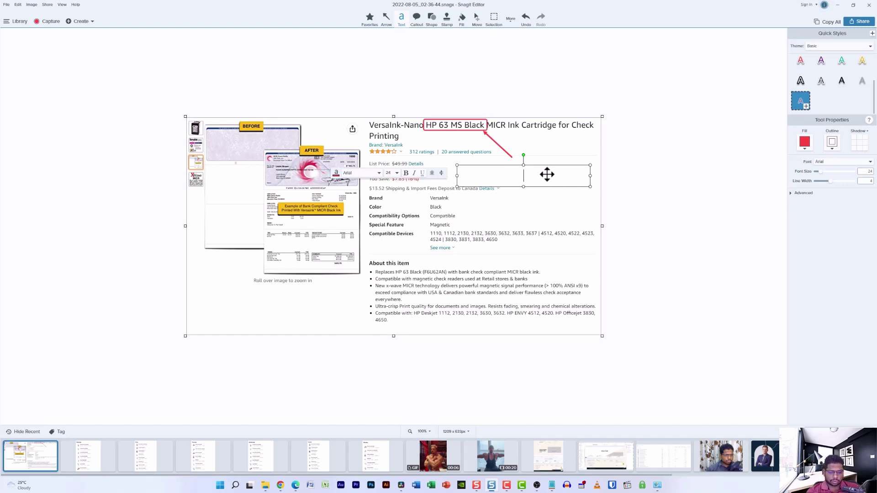
{"action": "type", "text": "Sample Text"}
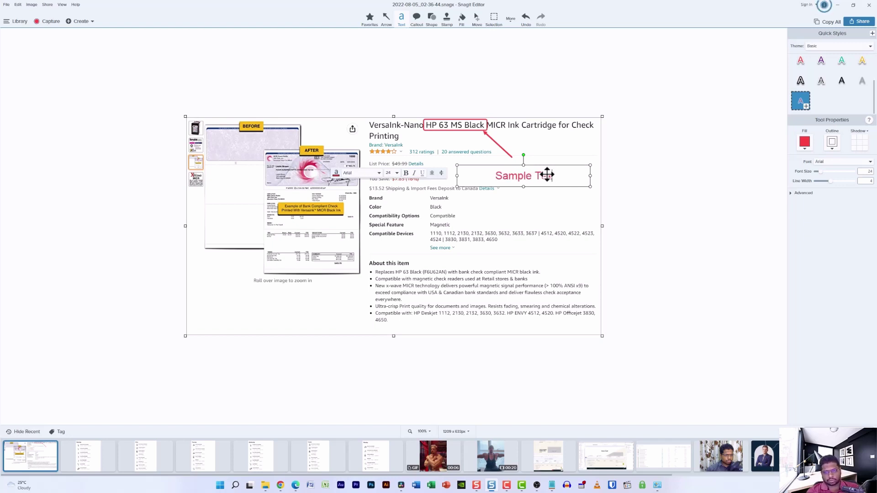
{"action": "key", "text": "BackSpace"}
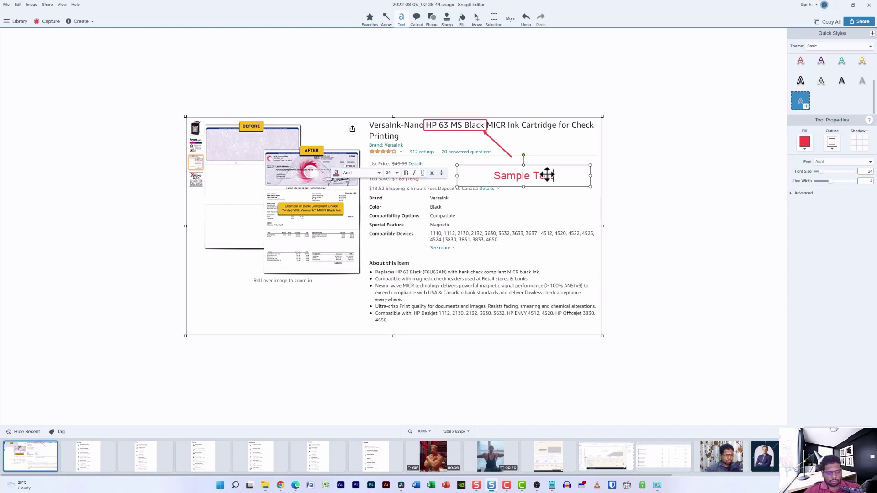
{"action": "key", "text": "ctrl+a"}
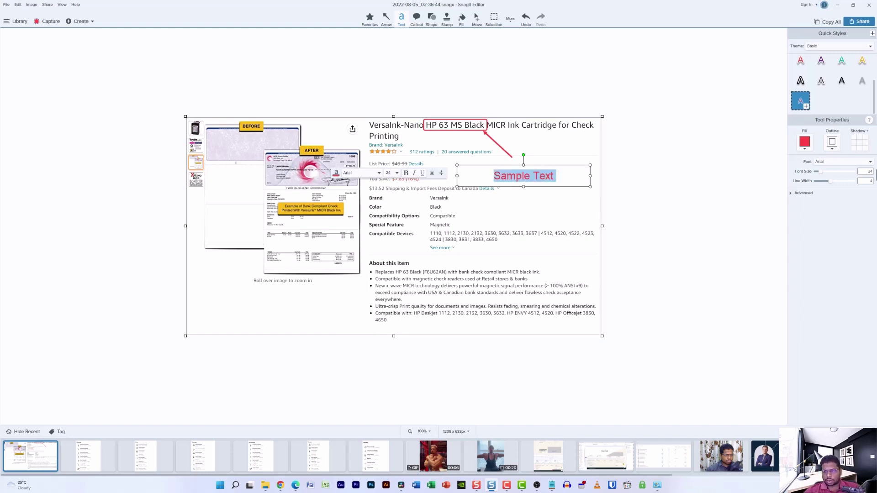
{"action": "left_click_drag", "start_coordinate": [820, 172], "coordinate": [818, 172]}
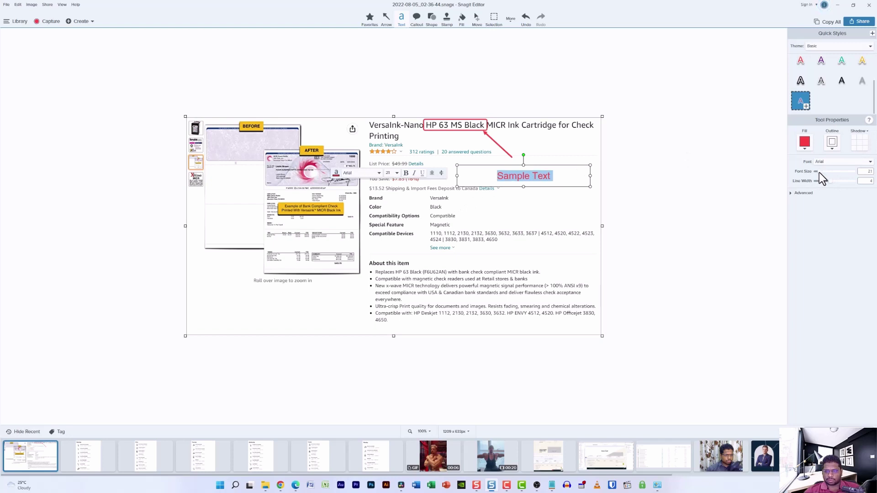
{"action": "left_click", "coordinate": [805, 143]}
{"action": "left_click", "coordinate": [776, 169]}
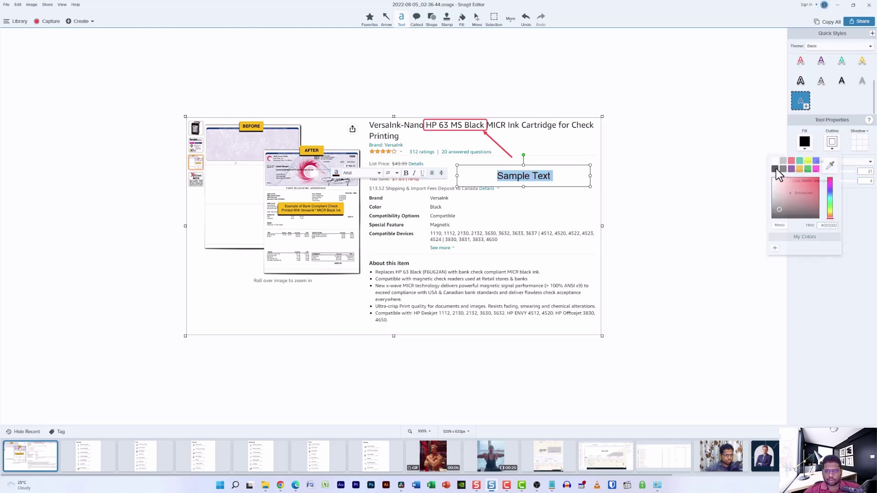
{"action": "left_click", "coordinate": [658, 154]}
Move the label under the arrow, color it red, and trim the left edge to 1158 × 633
{"action": "left_click_drag", "start_coordinate": [520, 177], "coordinate": [509, 164]}
{"action": "left_click", "coordinate": [568, 138]}
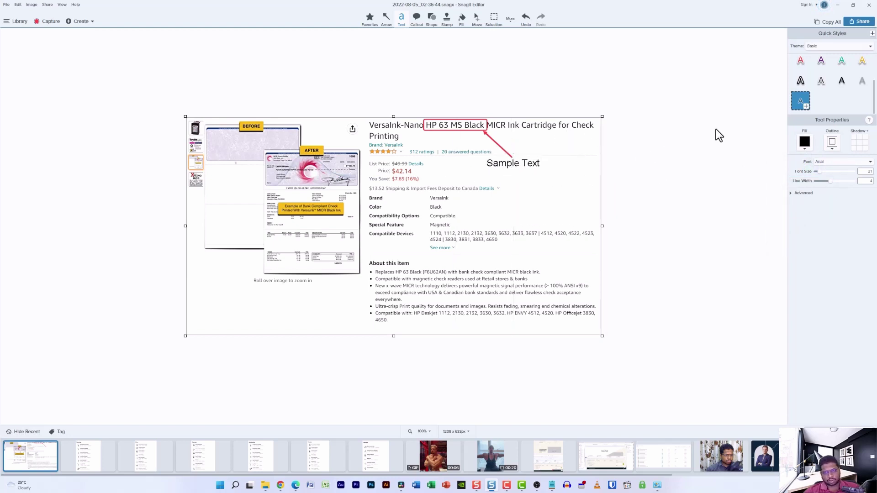
{"action": "left_click", "coordinate": [534, 166]}
{"action": "left_click", "coordinate": [804, 143]}
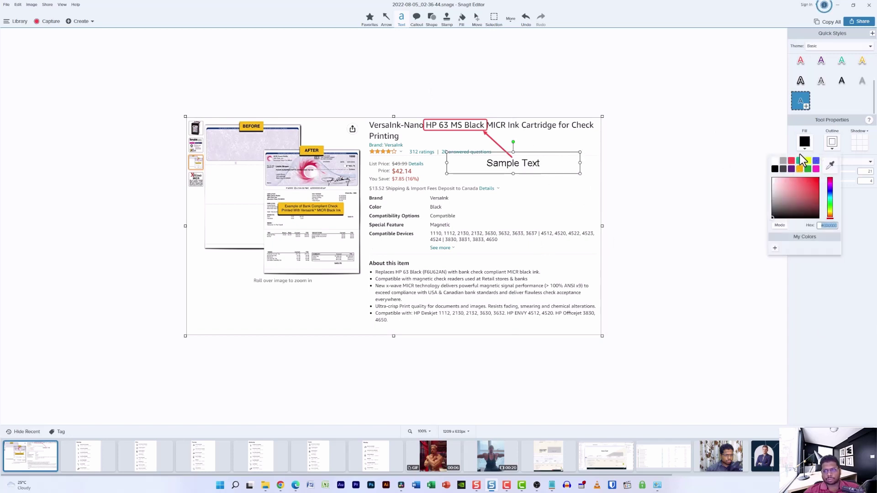
{"action": "left_click", "coordinate": [801, 169]}
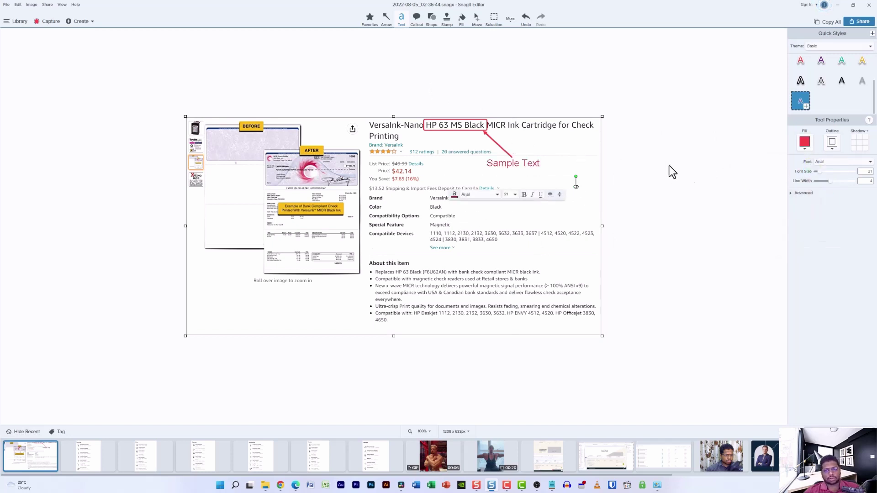
{"action": "left_click", "coordinate": [680, 178]}
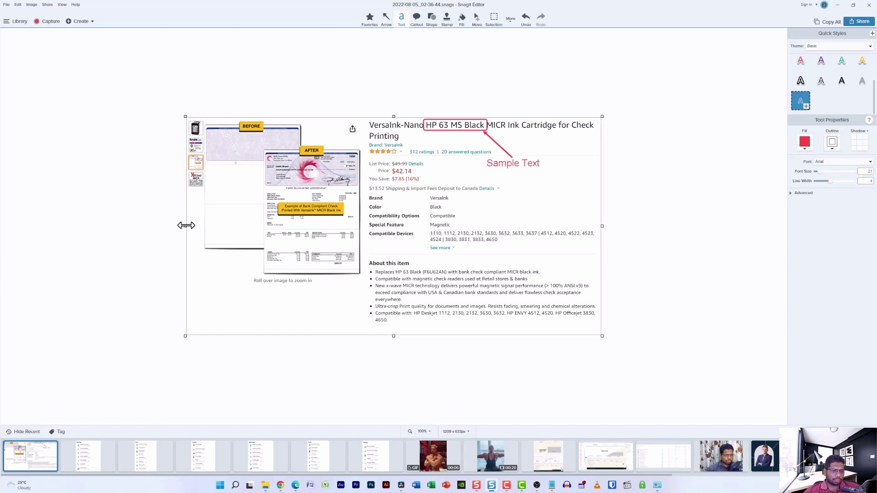
{"action": "left_click_drag", "start_coordinate": [186, 225], "coordinate": [203, 225]}
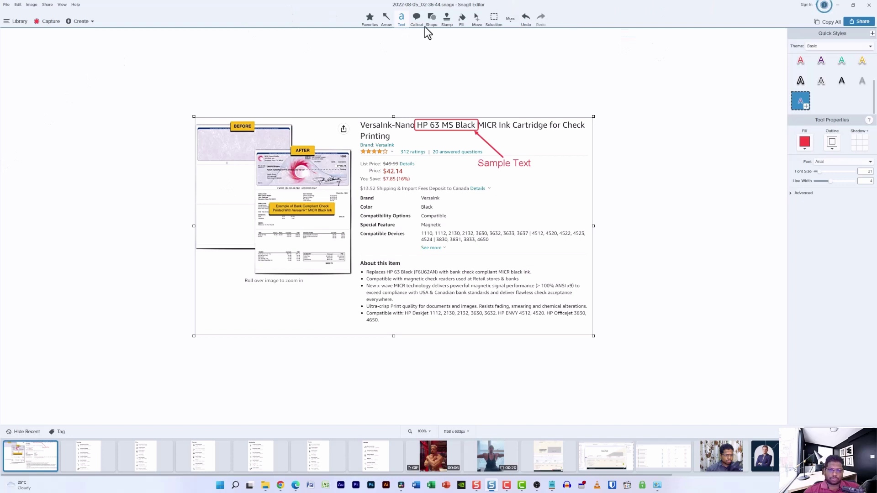
Apply the Blur tool over the 'Brand: VersaInk' line beneath the title
{"action": "left_click", "coordinate": [512, 14]}
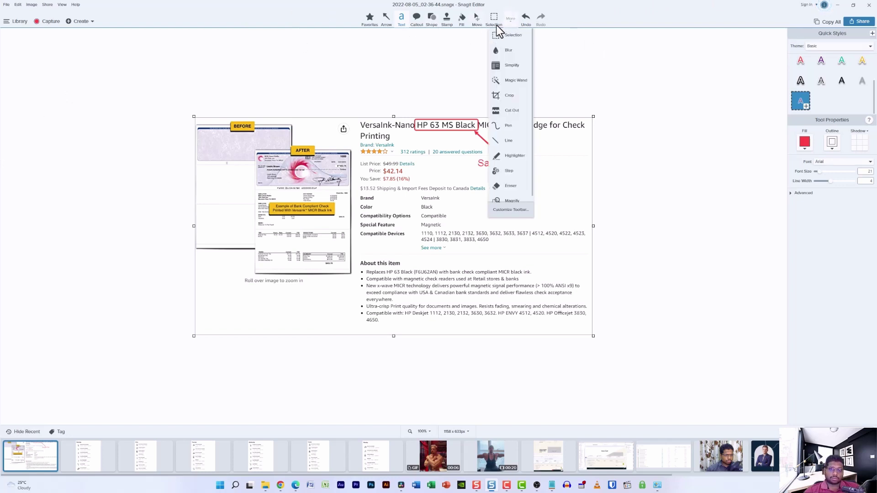
{"action": "left_click", "coordinate": [519, 50]}
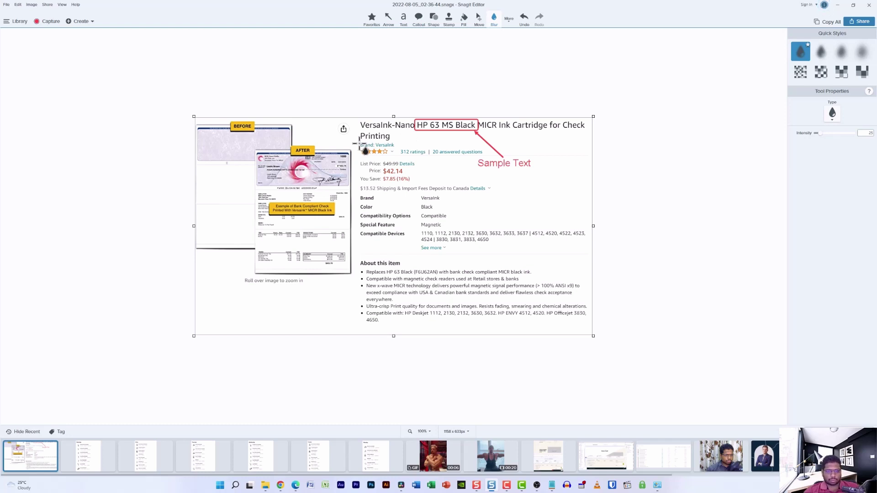
{"action": "left_click_drag", "start_coordinate": [359, 142], "coordinate": [393, 149]}
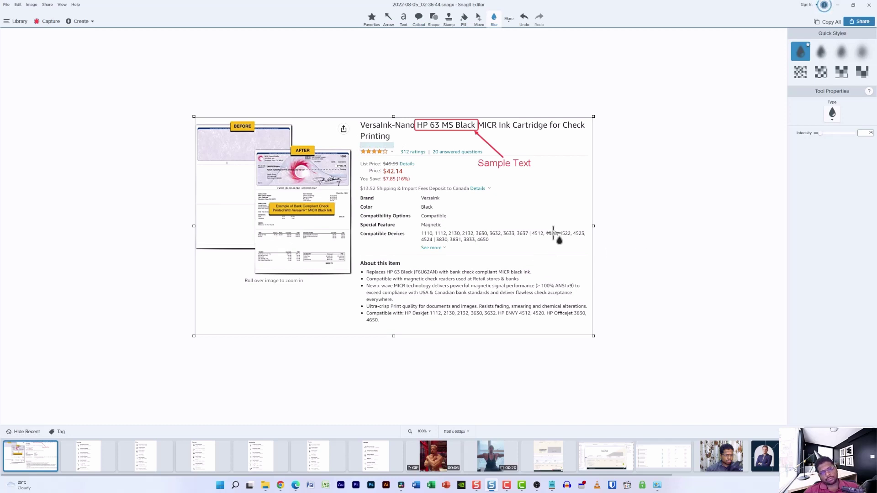
{"action": "key", "text": "Escape"}
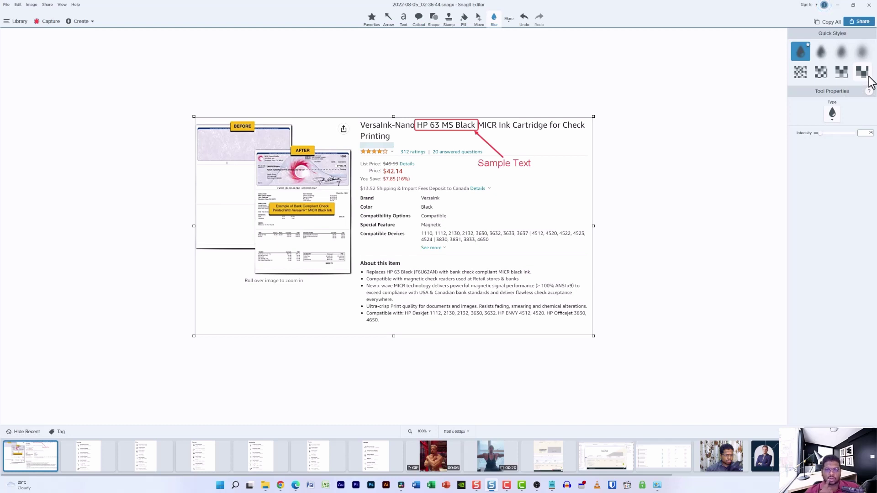
Set up the Step tool with the Industrial theme and the dark navy quick style
{"action": "key", "text": "n"}
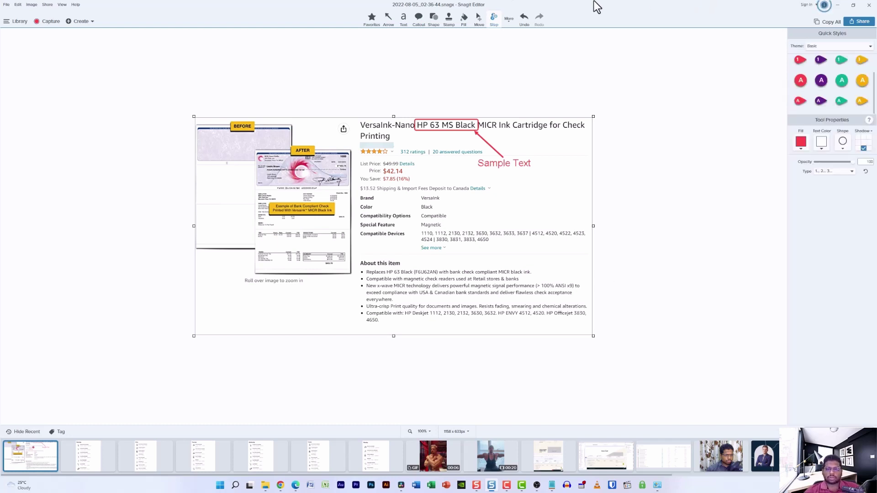
{"action": "left_click", "coordinate": [507, 17]}
{"action": "left_click", "coordinate": [506, 15]}
{"action": "left_click", "coordinate": [510, 17]}
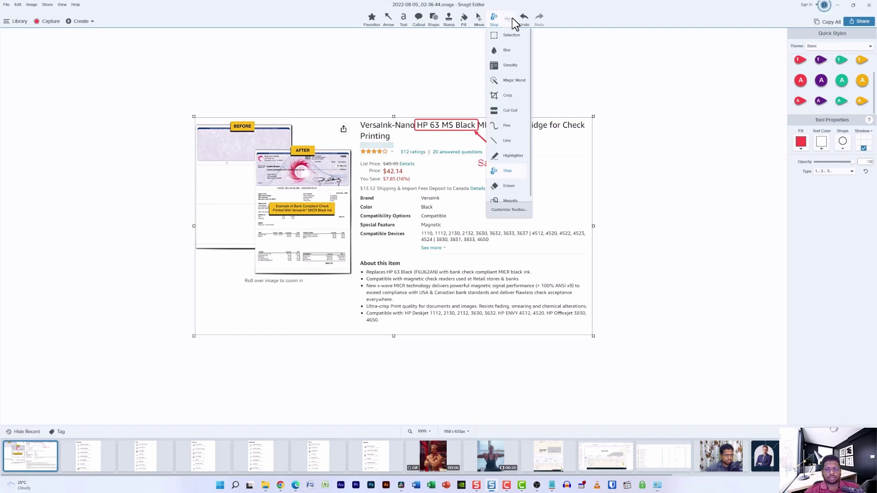
{"action": "left_click", "coordinate": [507, 172]}
{"action": "scroll", "coordinate": [823, 67], "scroll_direction": "up", "scroll_amount": 2}
{"action": "left_click", "coordinate": [851, 48]}
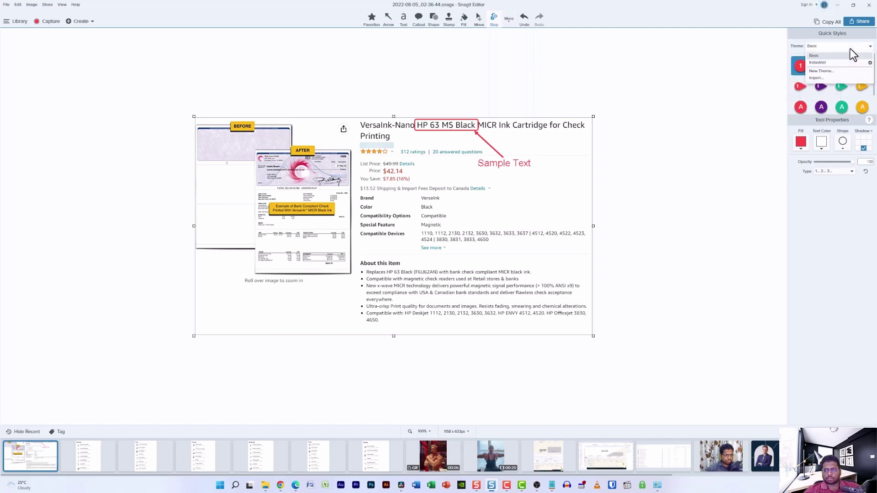
{"action": "left_click", "coordinate": [817, 62]}
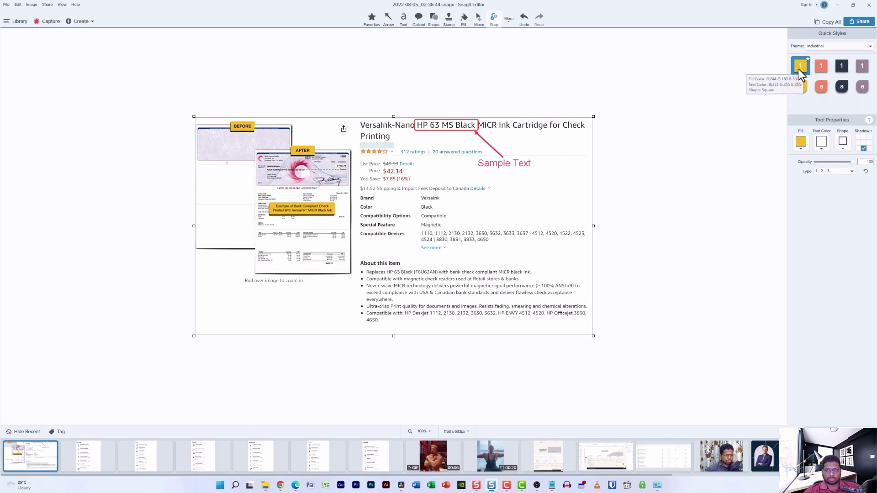
{"action": "left_click", "coordinate": [800, 143]}
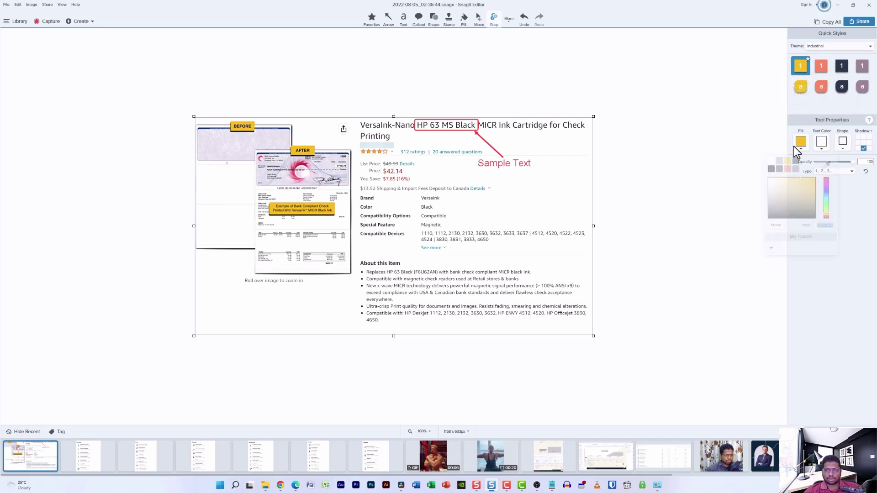
{"action": "left_click", "coordinate": [827, 216]}
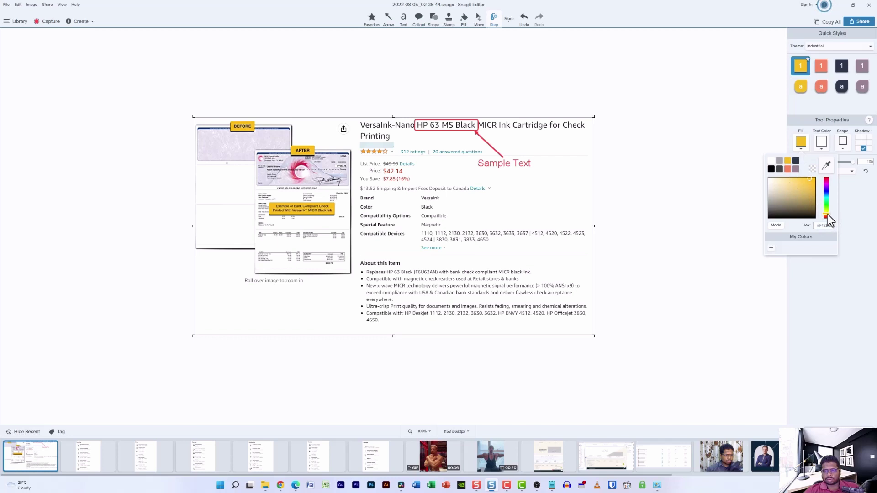
{"action": "left_click_drag", "start_coordinate": [827, 215], "coordinate": [829, 217]}
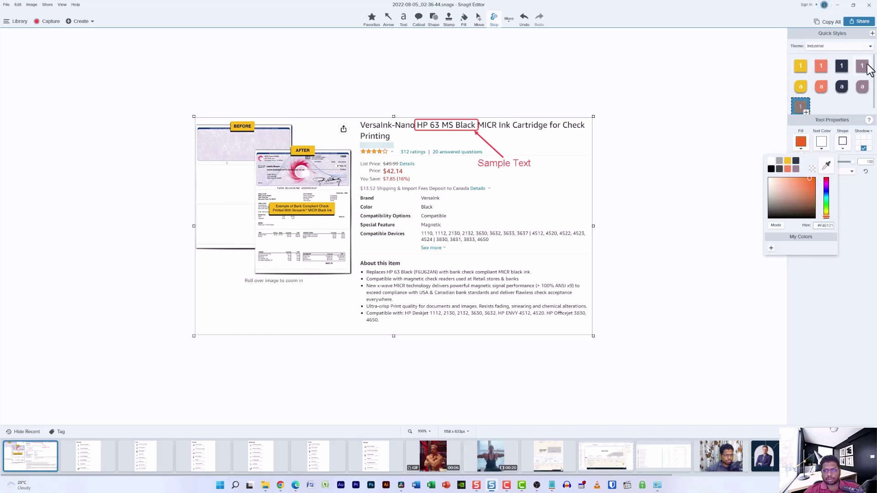
{"action": "left_click", "coordinate": [841, 66]}
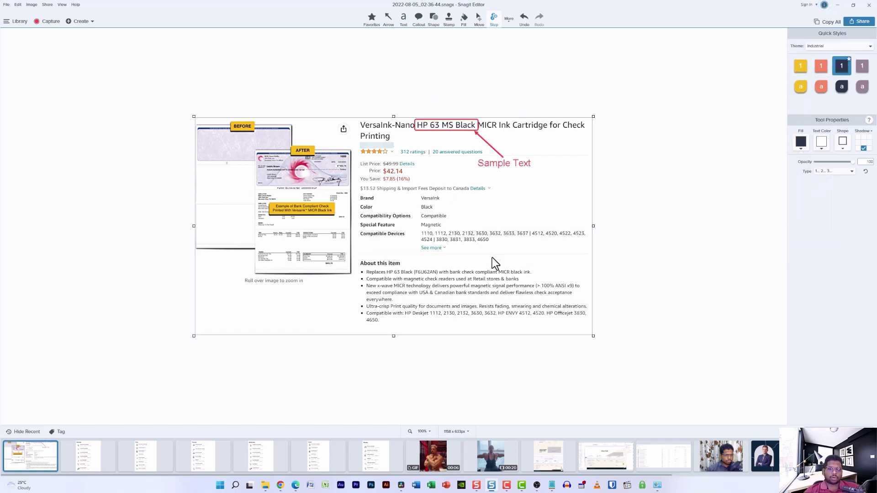
Place steps 2–6 by List Price, shipping, Brand, Special Feature and See more rows
{"action": "left_click", "coordinate": [423, 163]}
{"action": "left_click", "coordinate": [421, 183]}
{"action": "left_click", "coordinate": [425, 200]}
{"action": "left_click", "coordinate": [427, 222]}
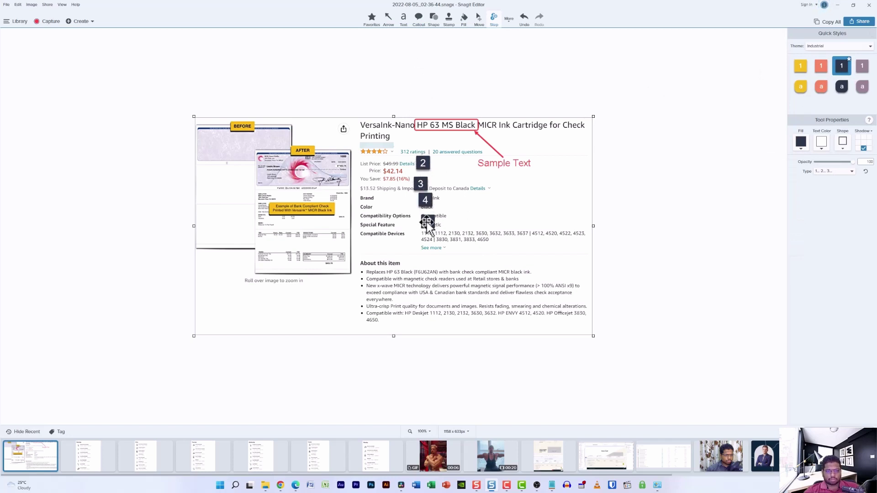
{"action": "left_click", "coordinate": [427, 246]}
{"action": "left_click_drag", "start_coordinate": [424, 163], "coordinate": [430, 246]}
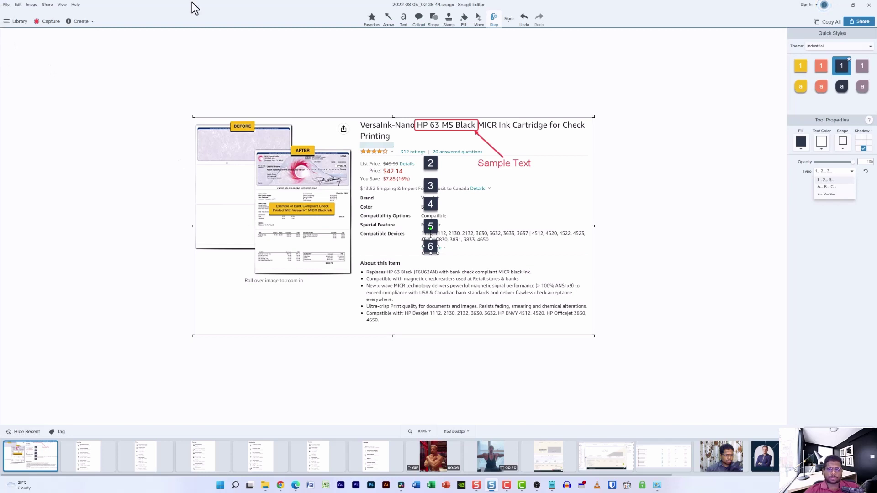
Switch to the Eraser, undo the last change, and set eraser Width to 5 then 7
{"action": "left_click", "coordinate": [533, 22]}
{"action": "left_click", "coordinate": [506, 27]}
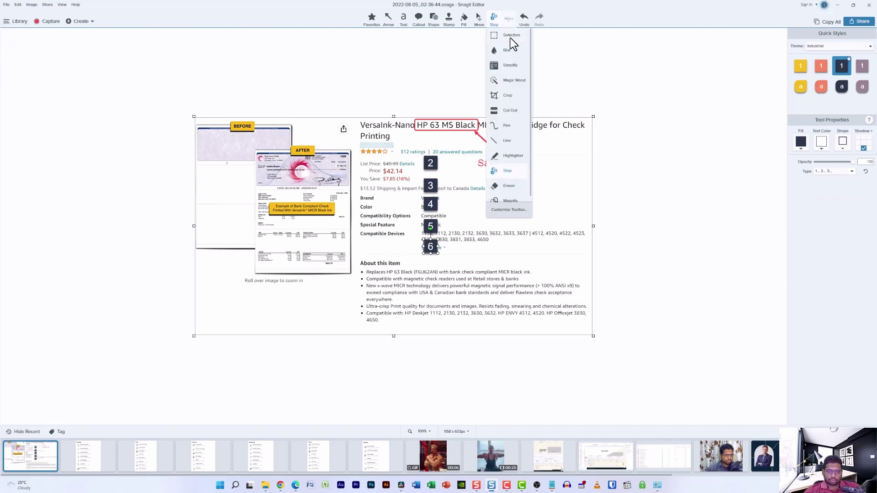
{"action": "left_click", "coordinate": [516, 186]}
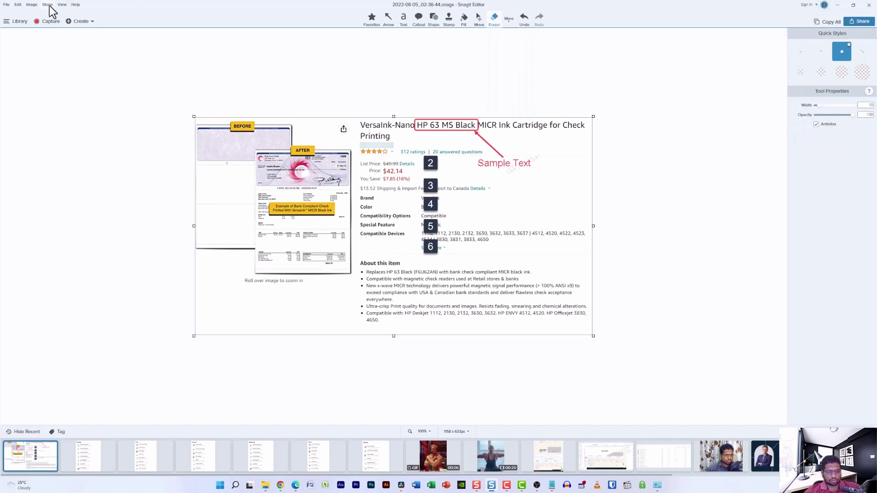
{"action": "key", "text": "ctrl+z"}
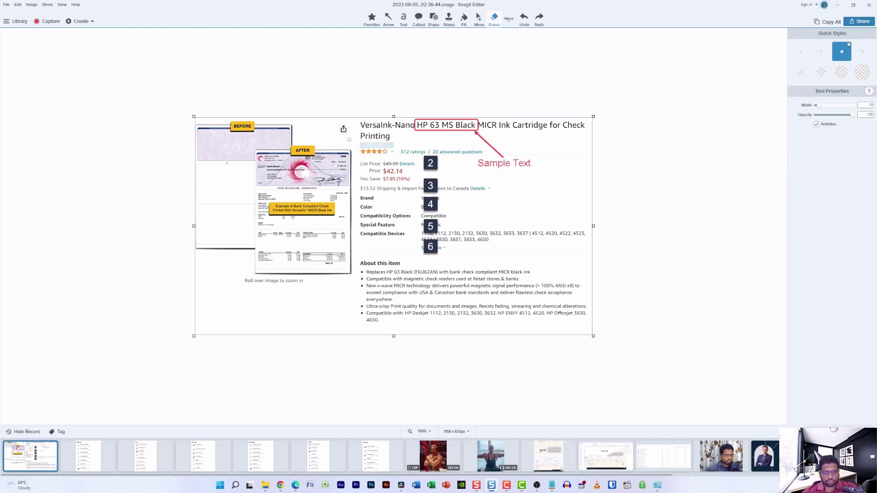
{"action": "left_click", "coordinate": [817, 103]}
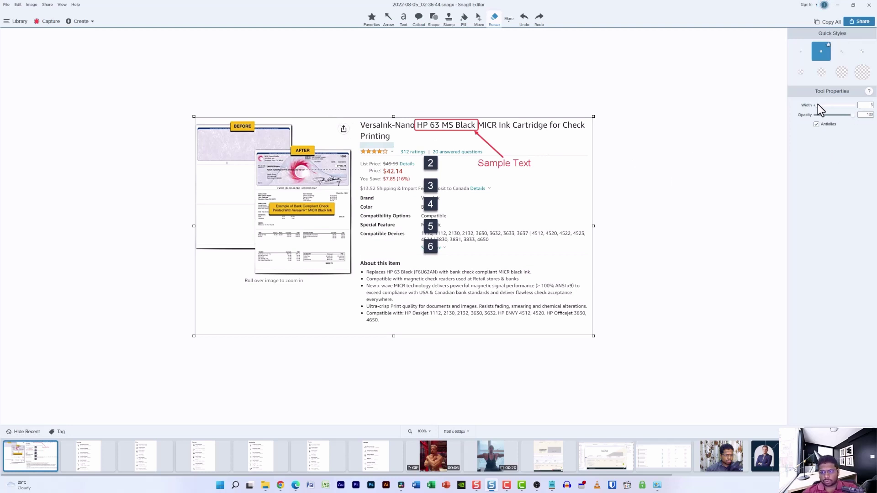
{"action": "left_click", "coordinate": [818, 105]}
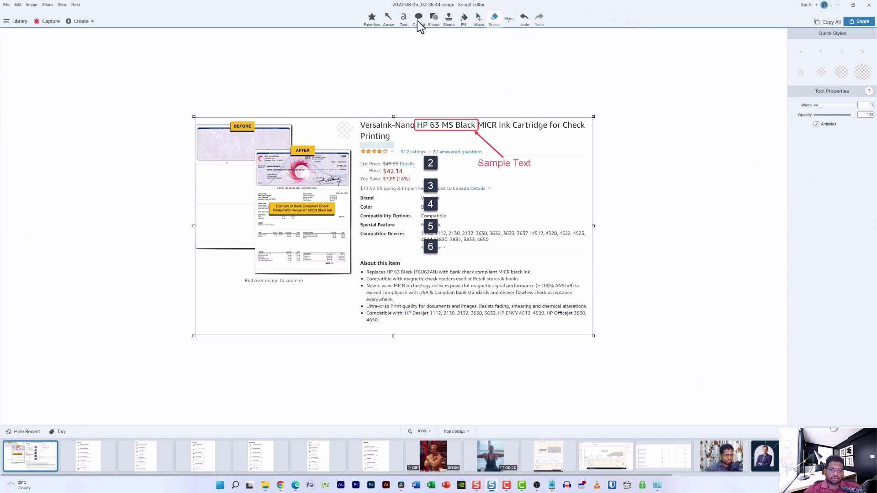
Place a paperclip stamp and two computer-monitor stamps on the product page
{"action": "left_click", "coordinate": [449, 20]}
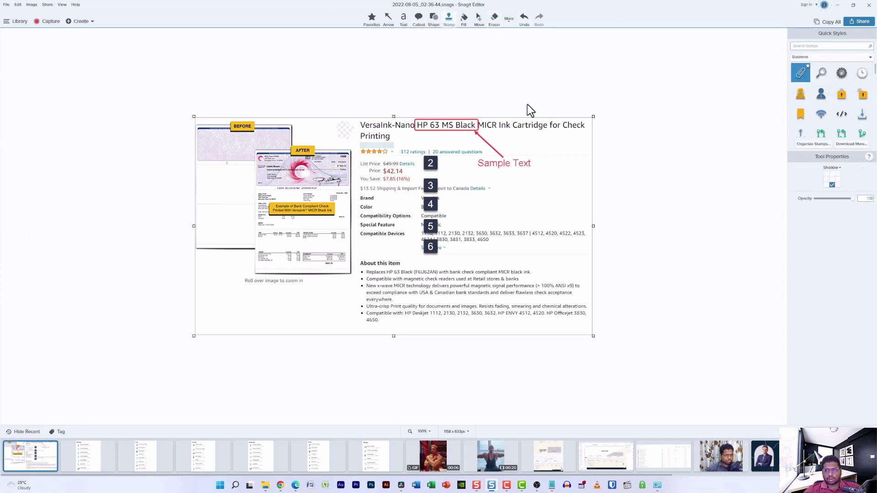
{"action": "left_click", "coordinate": [528, 187]}
{"action": "left_click", "coordinate": [546, 197]}
{"action": "left_click_drag", "start_coordinate": [547, 201], "coordinate": [563, 147]}
{"action": "scroll", "coordinate": [862, 100], "scroll_direction": "down", "scroll_amount": 3}
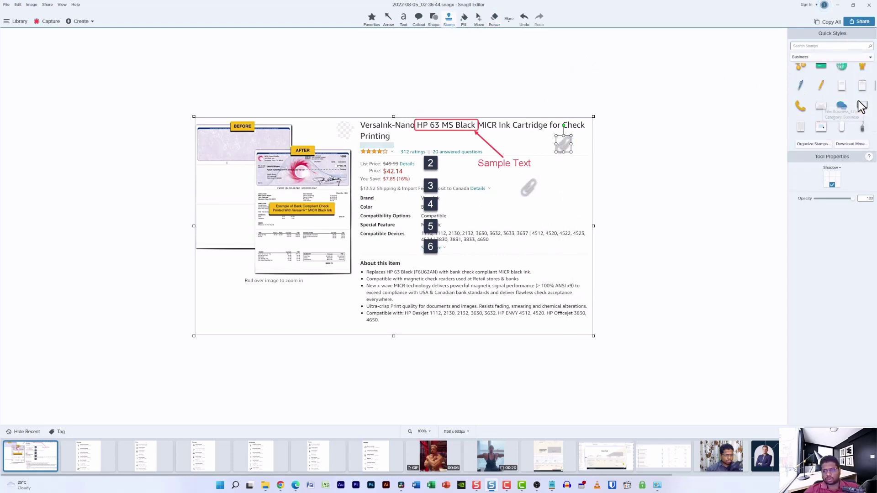
{"action": "left_click", "coordinate": [862, 106]}
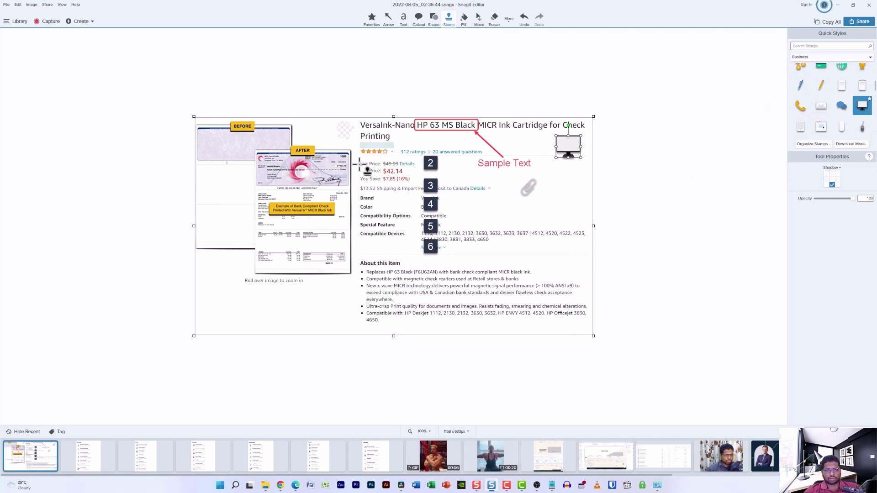
{"action": "left_click", "coordinate": [318, 136]}
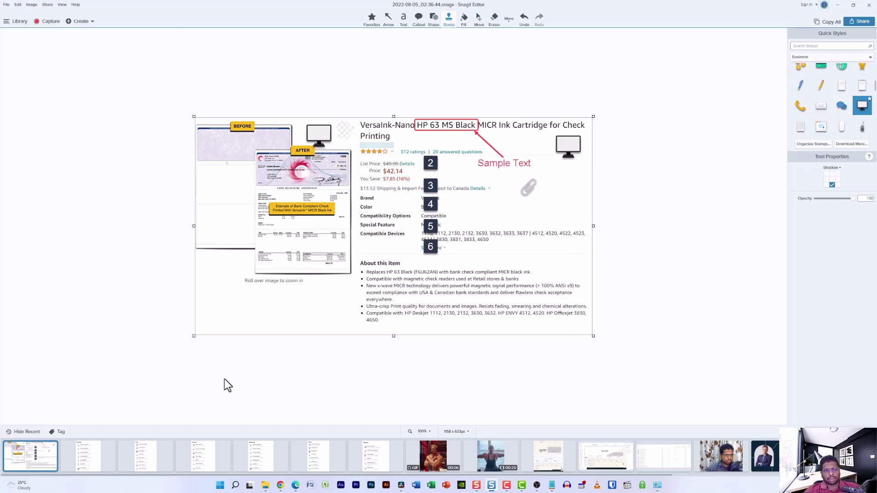
Add a red bar-chart stamp beside the product details
{"action": "scroll", "coordinate": [868, 109], "scroll_direction": "down", "scroll_amount": 3}
{"action": "scroll", "coordinate": [870, 110], "scroll_direction": "down", "scroll_amount": 5}
{"action": "scroll", "coordinate": [862, 106], "scroll_direction": "down", "scroll_amount": 5}
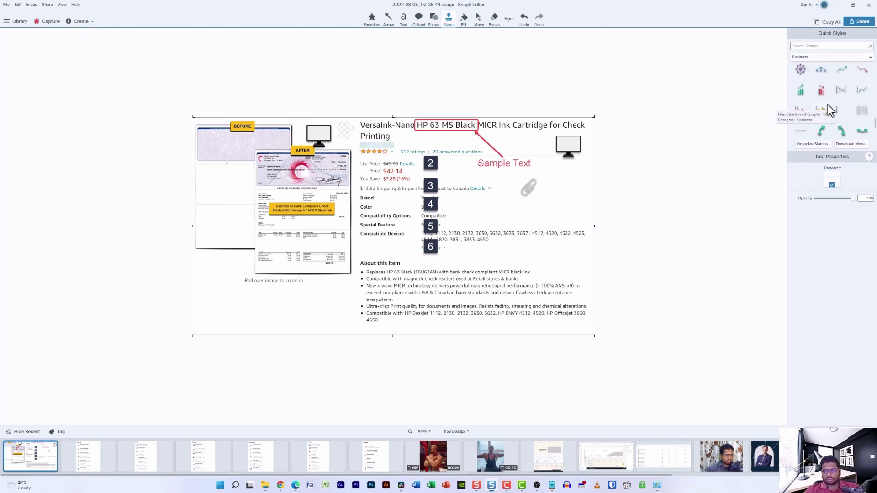
{"action": "left_click", "coordinate": [821, 90]}
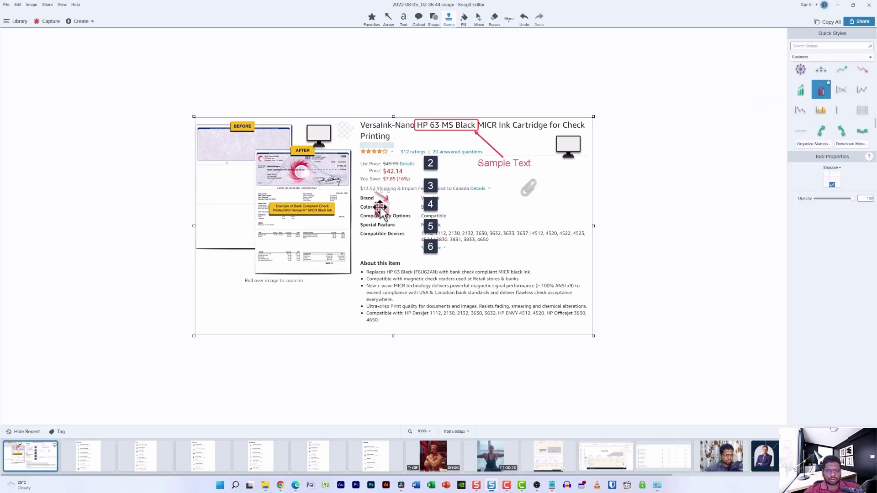
{"action": "left_click", "coordinate": [514, 216]}
{"action": "key", "text": "Escape"}
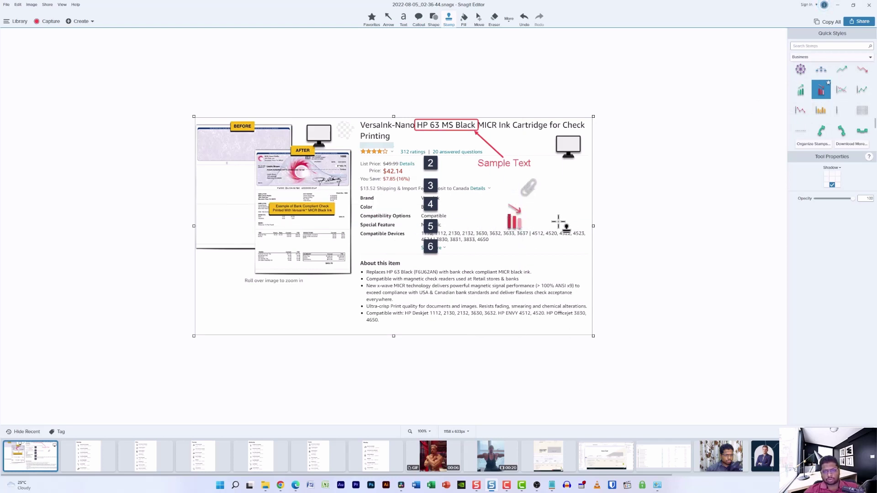
Choose the Simplify tool from the More tools list and dismiss its introduction
{"action": "left_click", "coordinate": [495, 19]}
{"action": "left_click", "coordinate": [508, 19]}
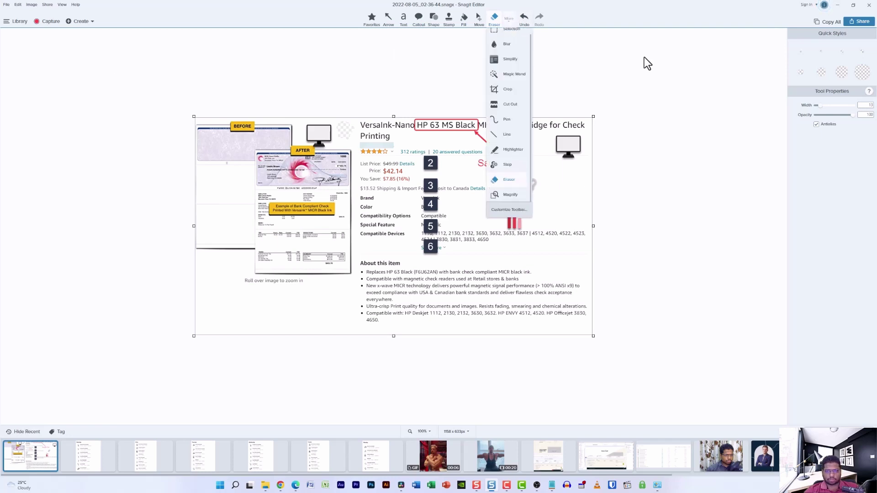
{"action": "scroll", "coordinate": [514, 174], "scroll_direction": "up", "scroll_amount": 1}
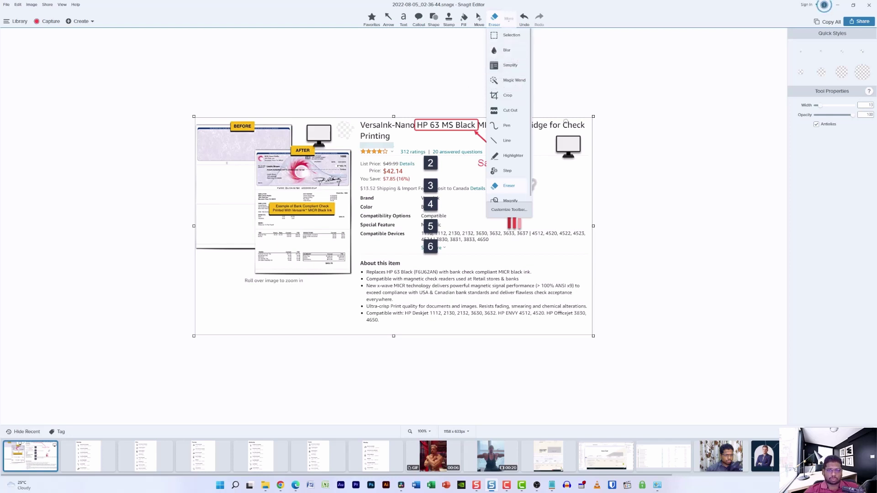
{"action": "left_click", "coordinate": [509, 64]}
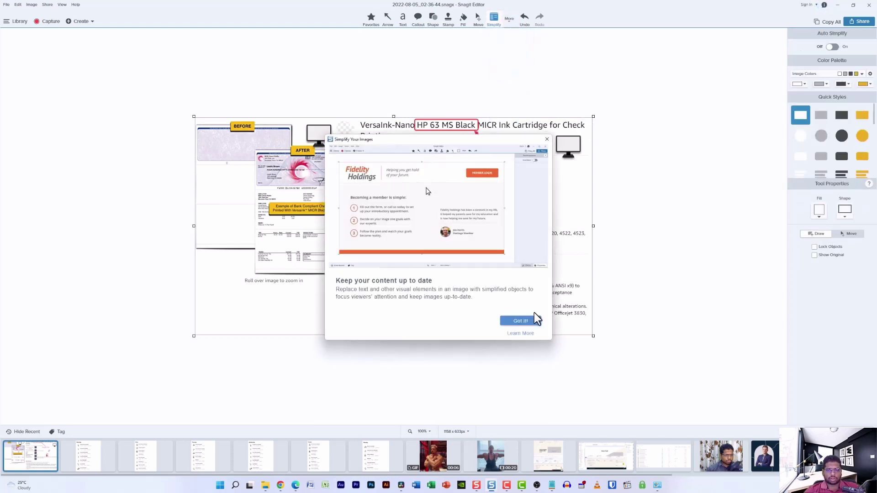
{"action": "left_click", "coordinate": [516, 321]}
Reopen the More tools list and close it with Simplify still chosen
{"action": "left_click", "coordinate": [509, 21]}
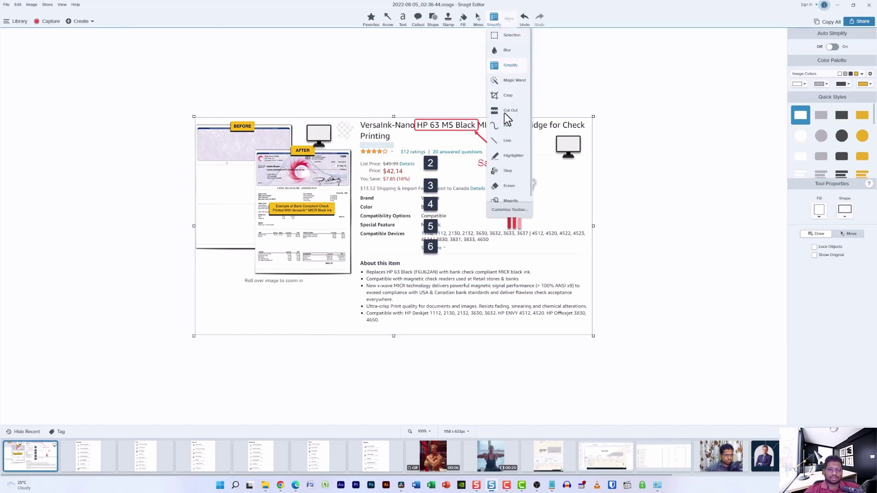
{"action": "left_click", "coordinate": [517, 65]}
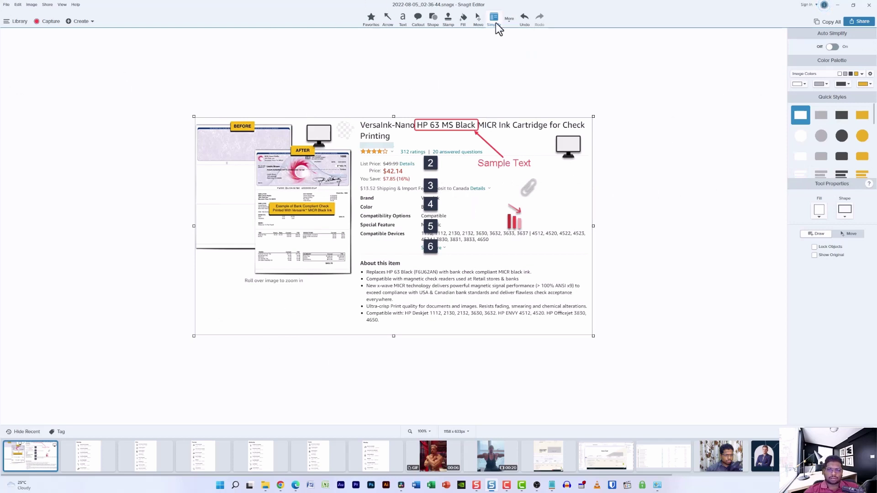
{"action": "left_click", "coordinate": [508, 20]}
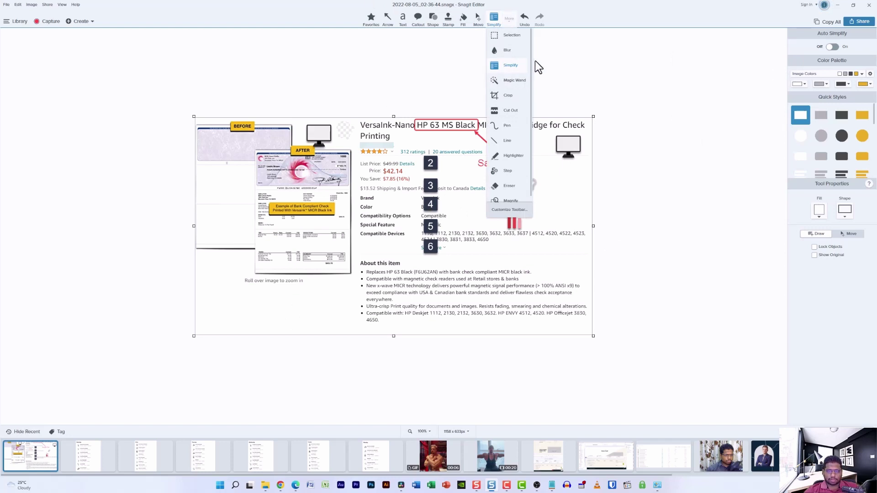
{"action": "left_click", "coordinate": [516, 71]}
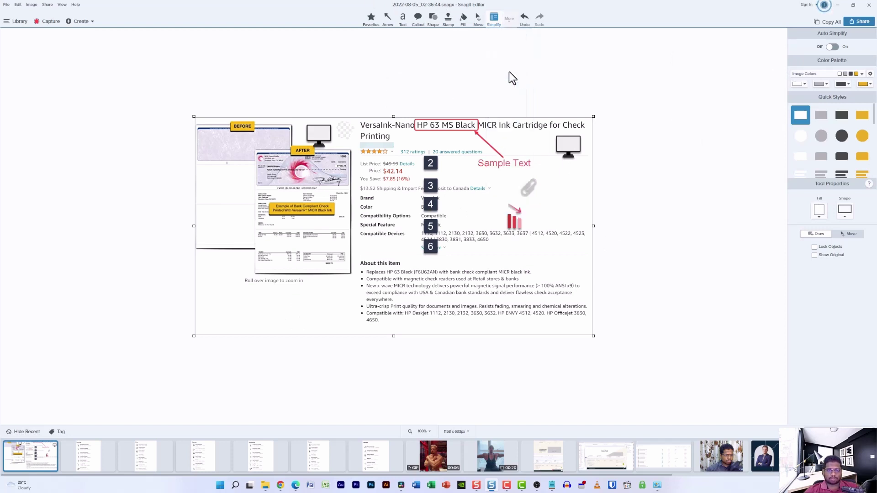
Turn Auto Simplify on and check a generated bar in the bullet list
{"action": "left_click", "coordinate": [828, 47]}
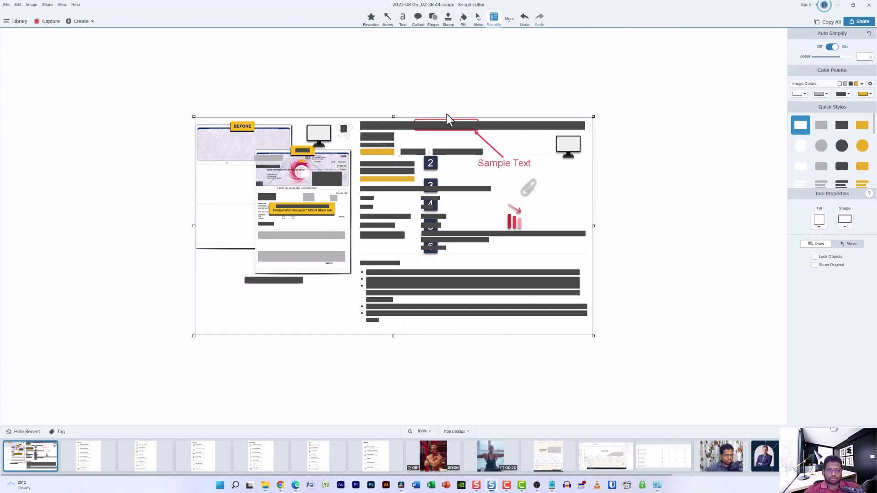
{"action": "left_click", "coordinate": [530, 292]}
{"action": "left_click", "coordinate": [177, 113]}
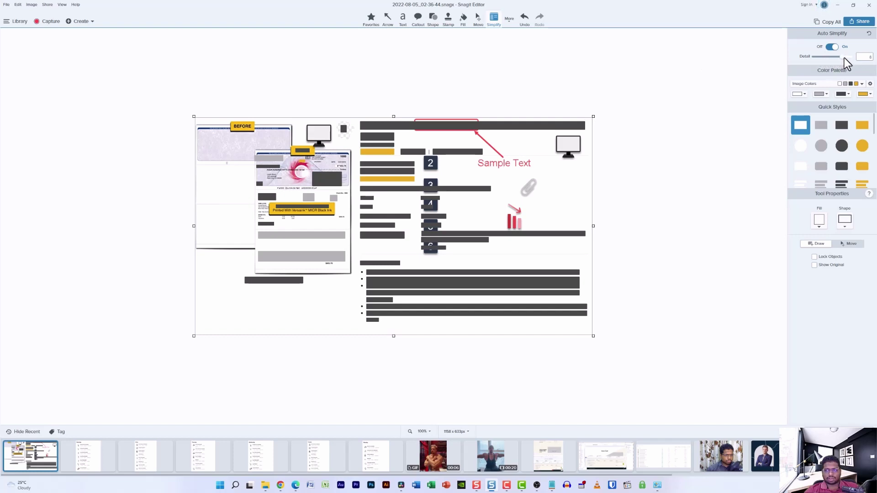
Raise the simplify Detail to 10, reset the objects, and select a product-details block
{"action": "left_click_drag", "start_coordinate": [845, 57], "coordinate": [876, 58]}
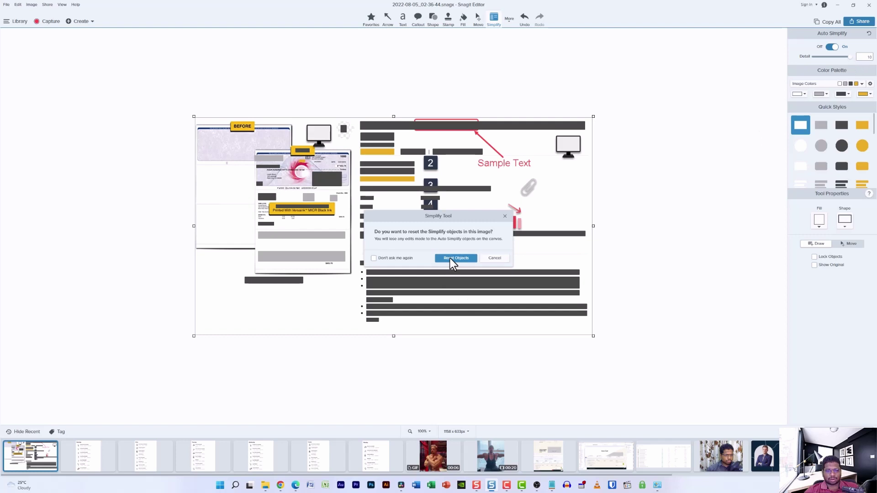
{"action": "left_click", "coordinate": [450, 258]}
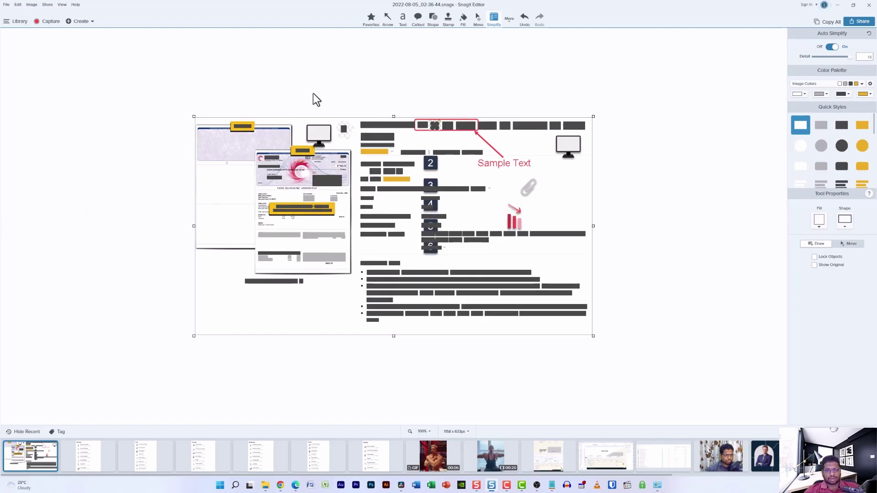
{"action": "left_click", "coordinate": [367, 218]}
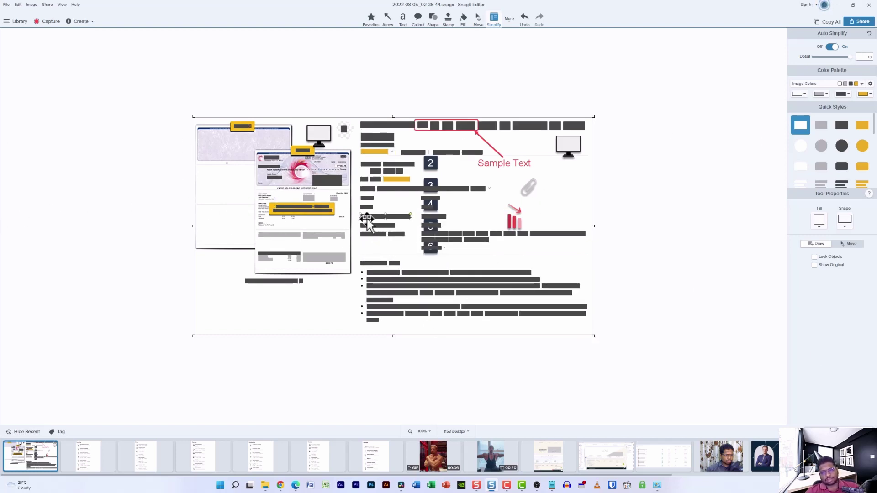